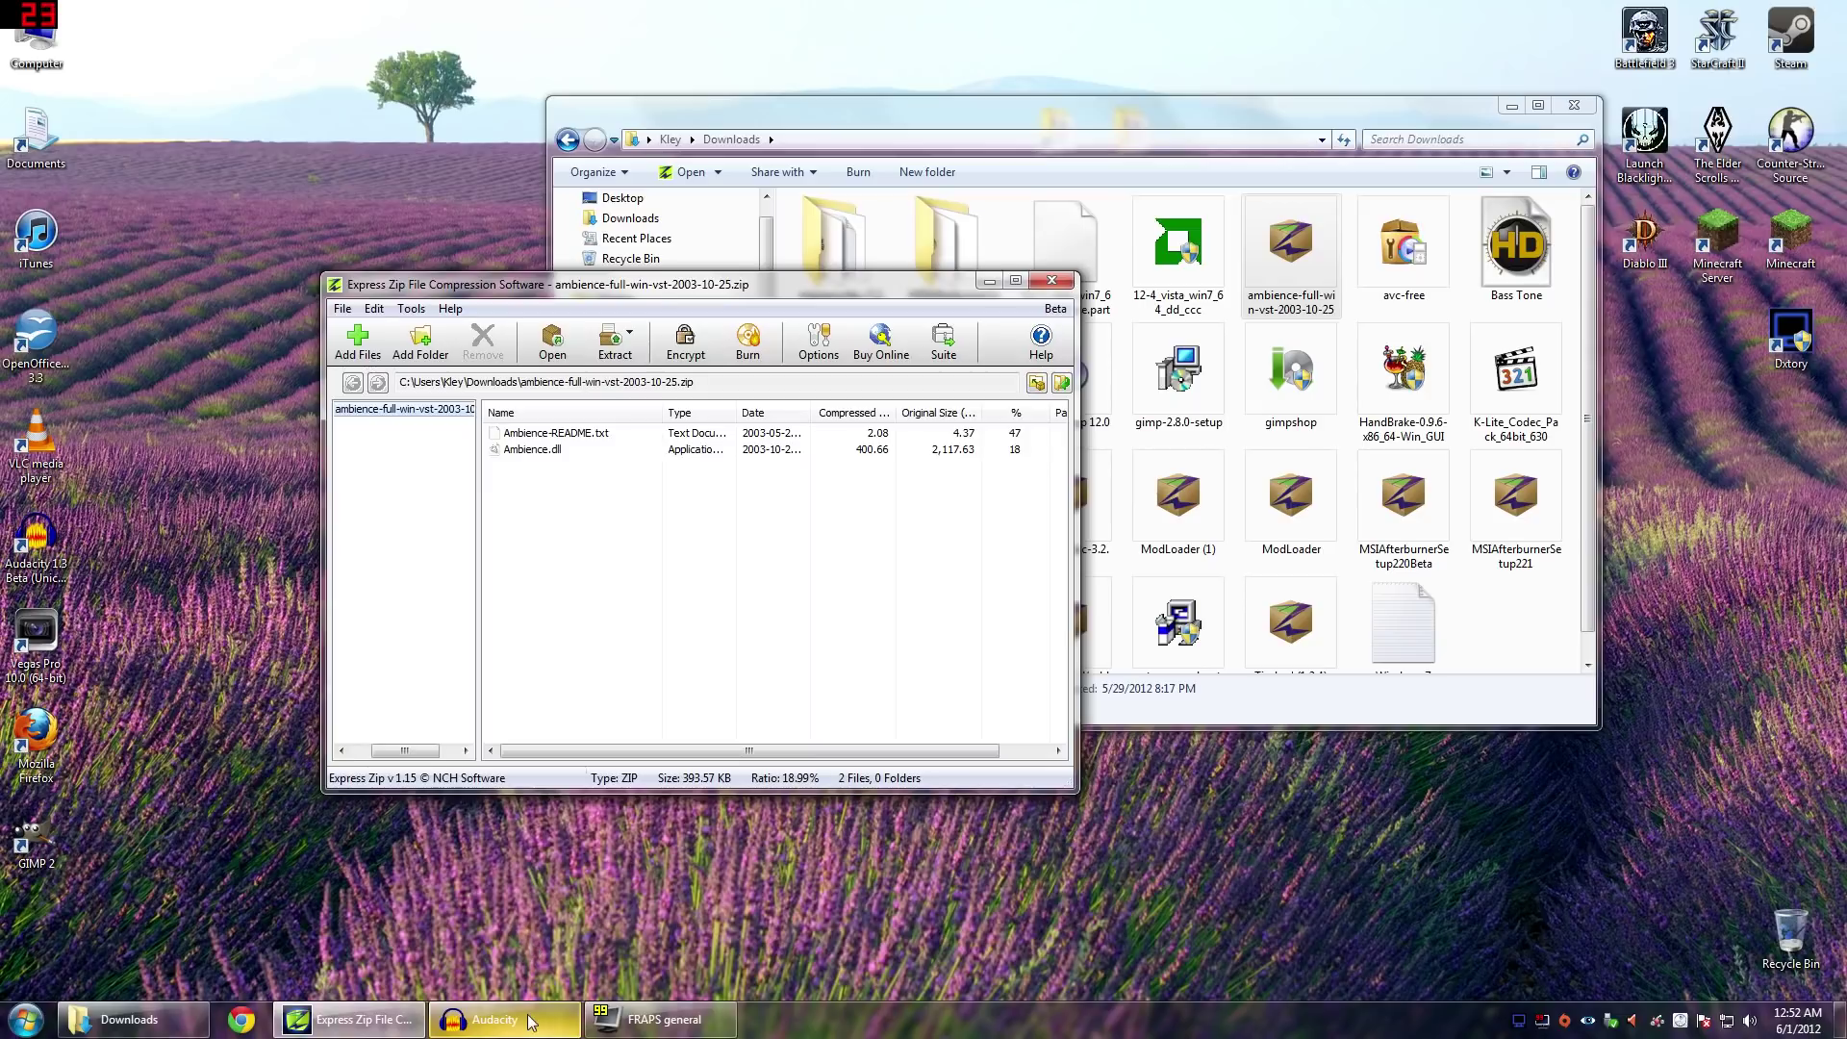
Bring the Downloads folder window to the front beside the open Ambience archive
left_click_drag(1152, 119, 1160, 115)
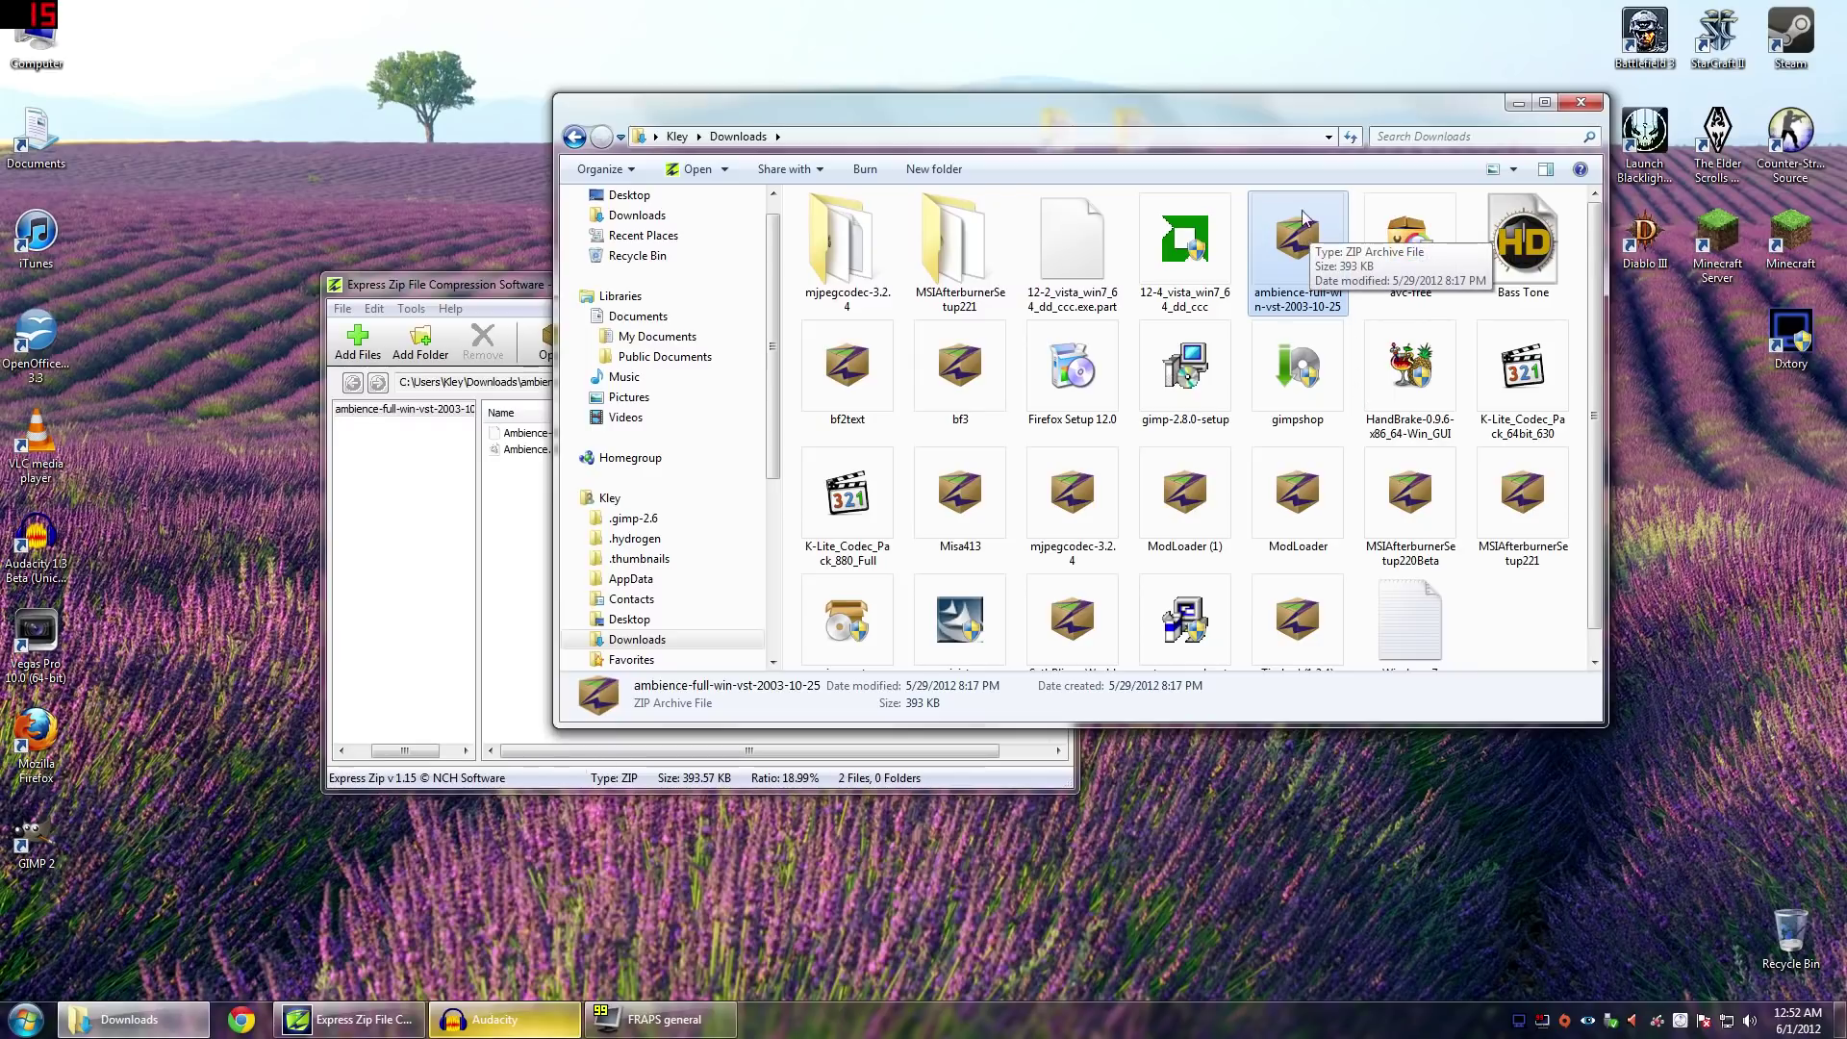
mouse_move(1311, 234)
left_mouse_down()
mouse_move(1308, 252)
mouse_move(1303, 231)
left_mouse_up()
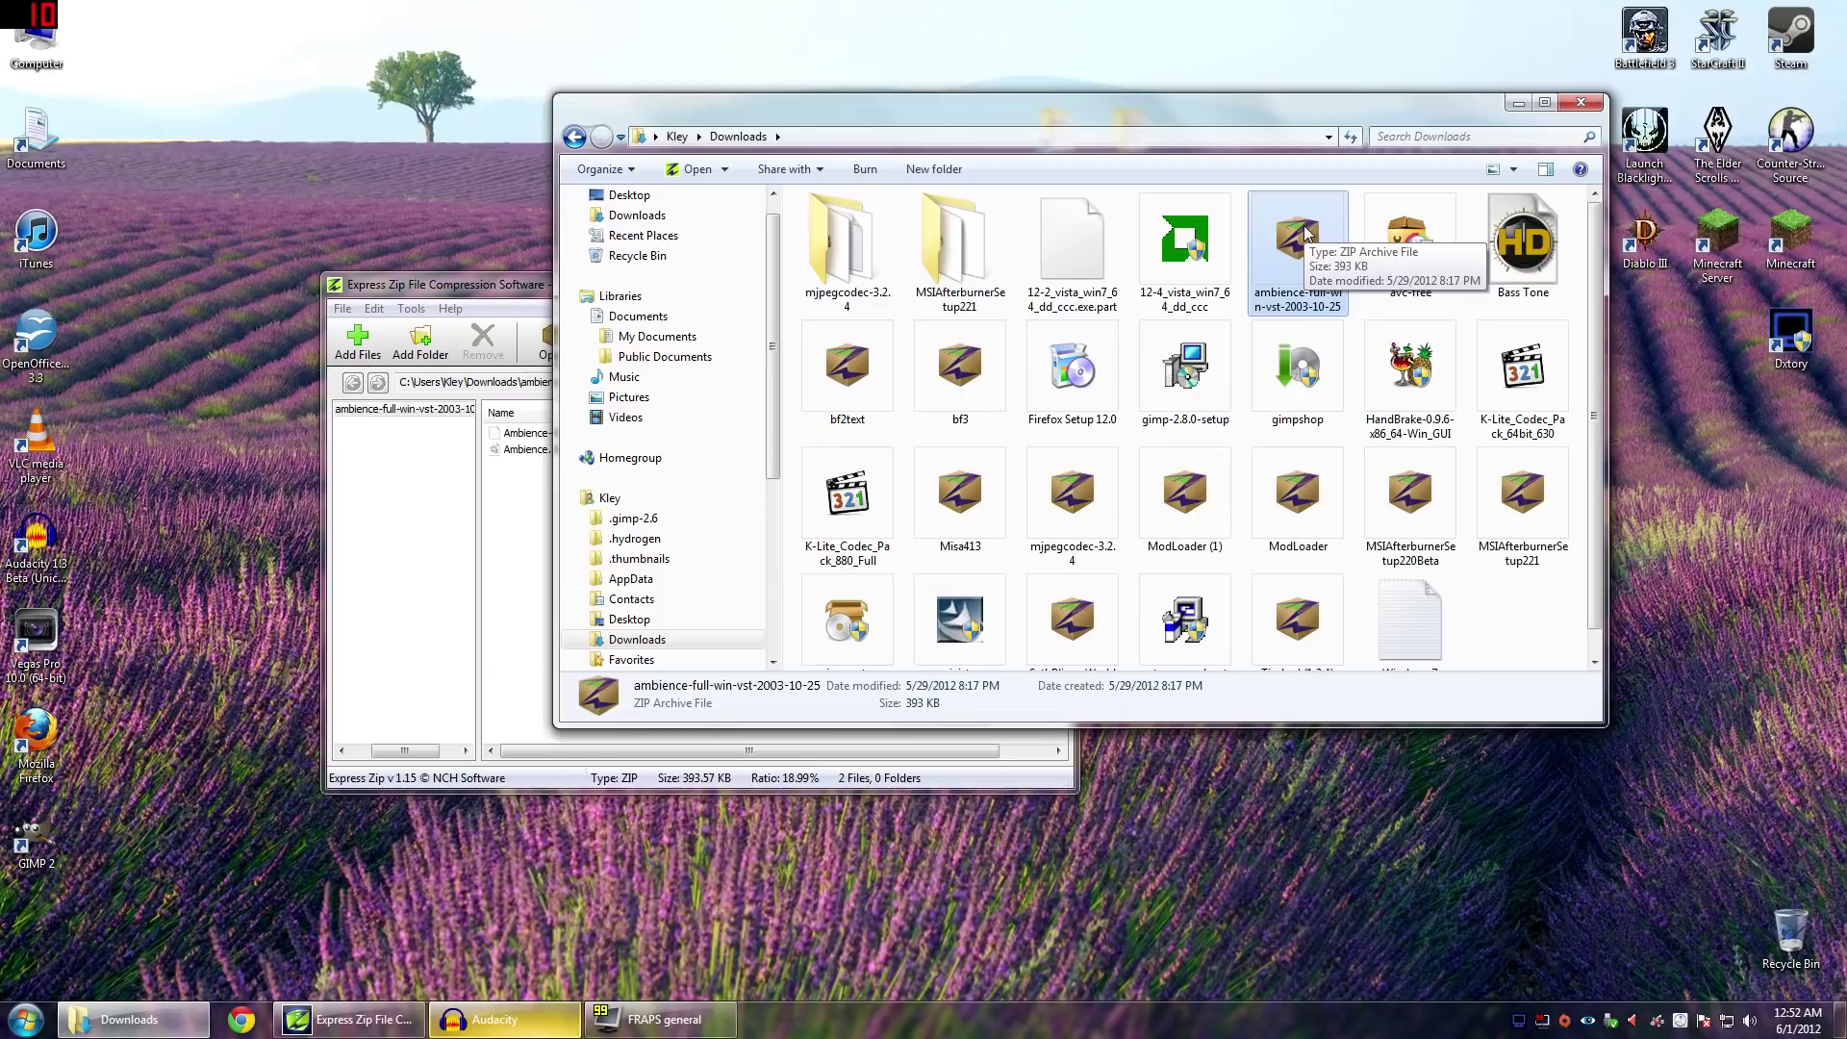
left_click_drag(520, 288, 487, 312)
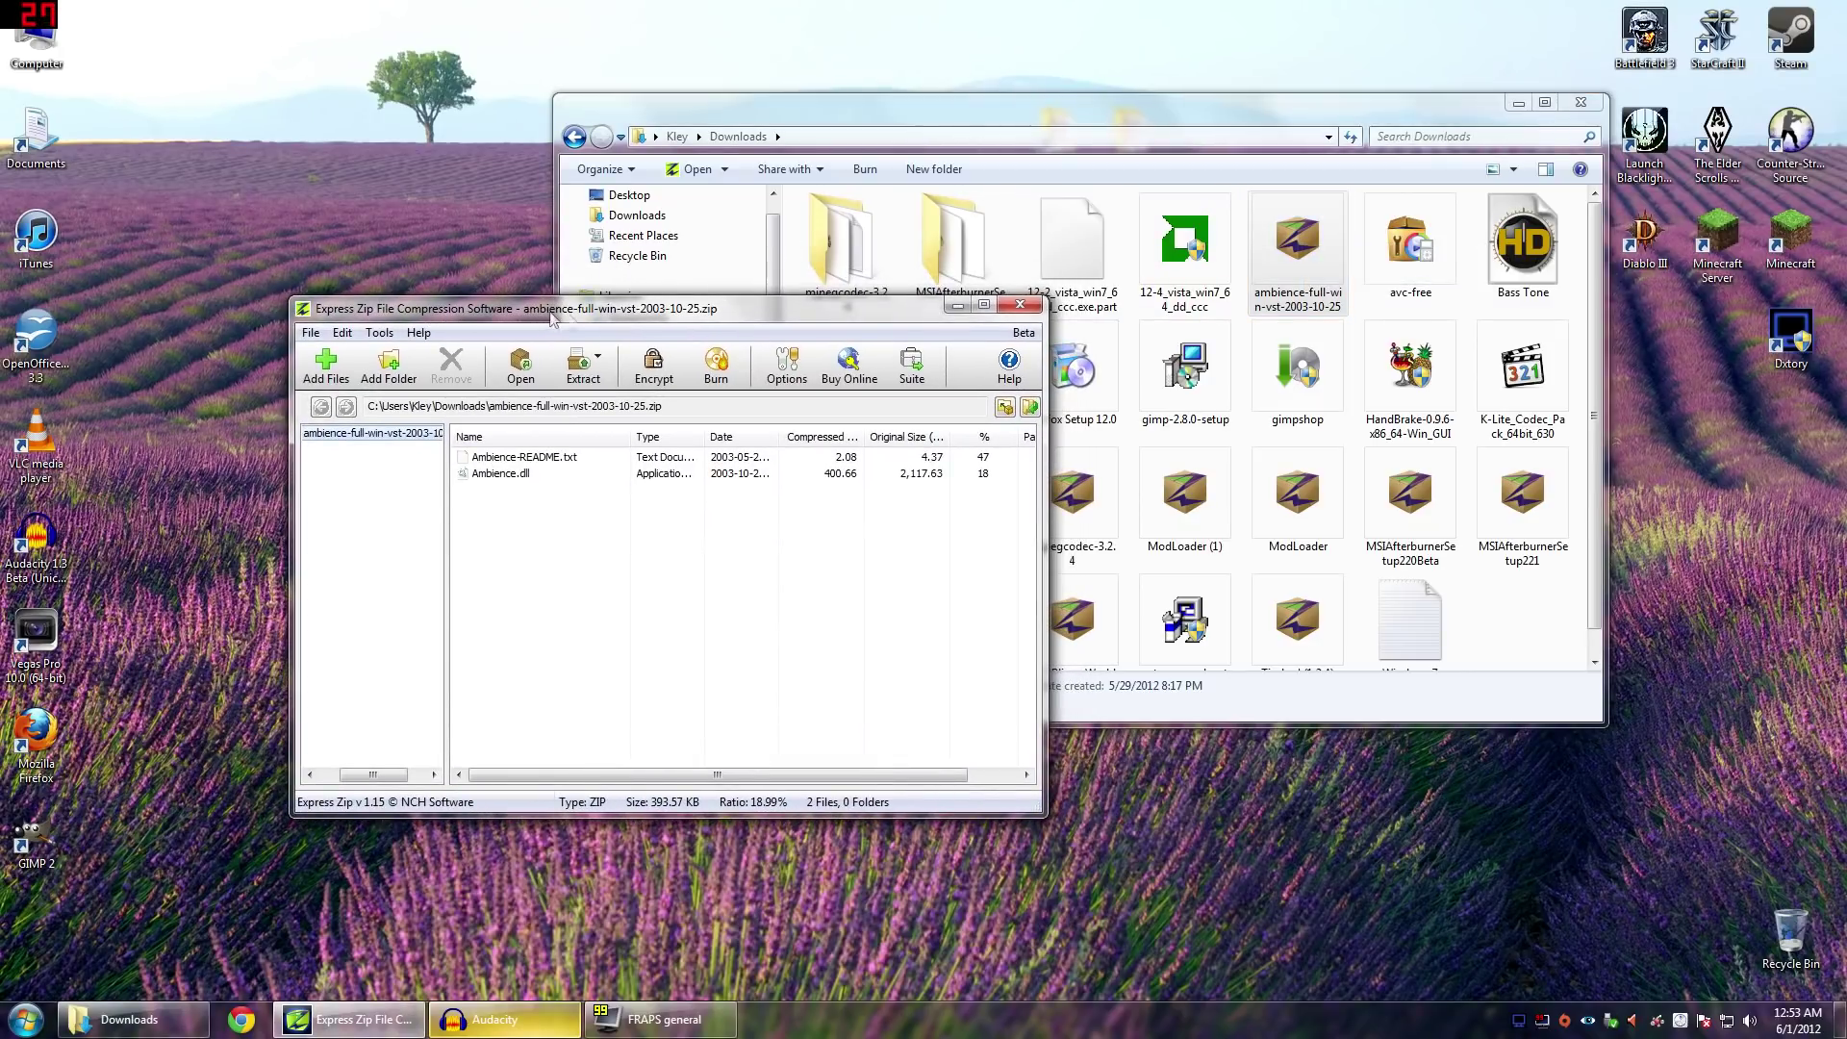
right_click(1296, 246)
Open ambience-full-win-vst-2003-10-25.zip in 7-Zip File Manager and close Express Zip
mouse_move(1350, 304)
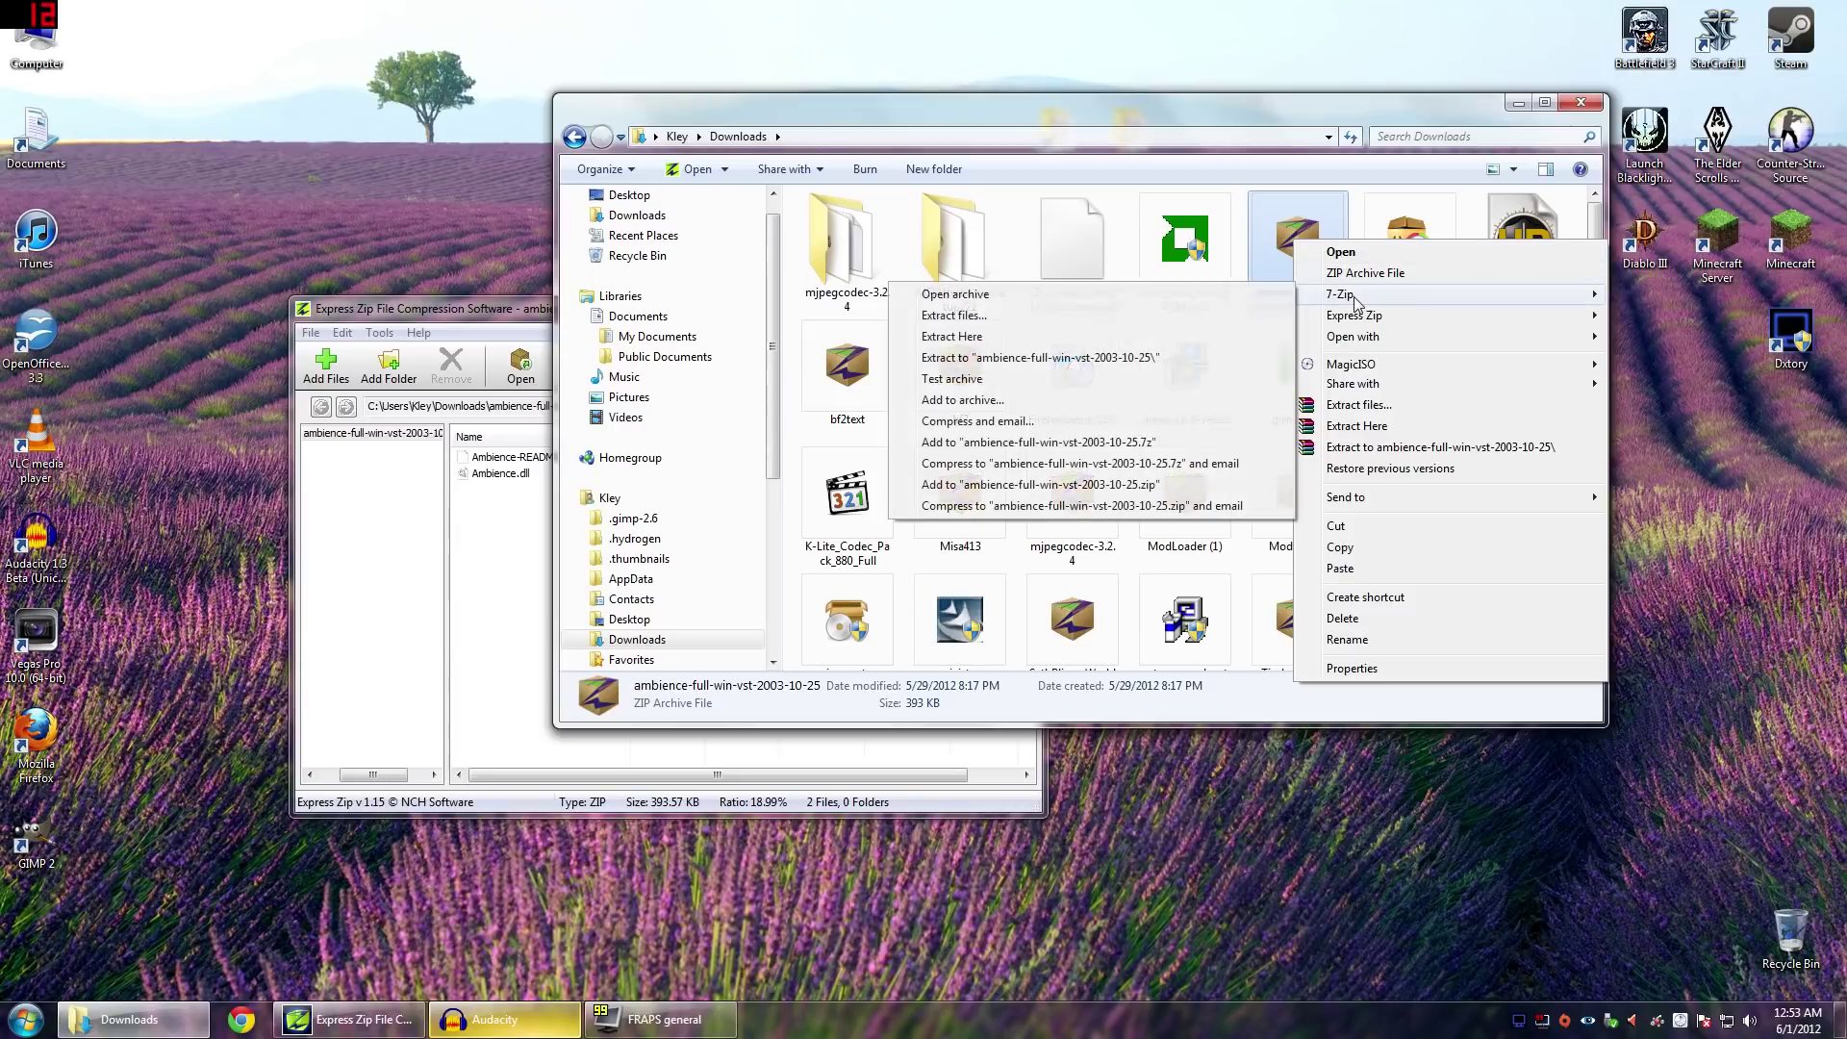
left_click(991, 298)
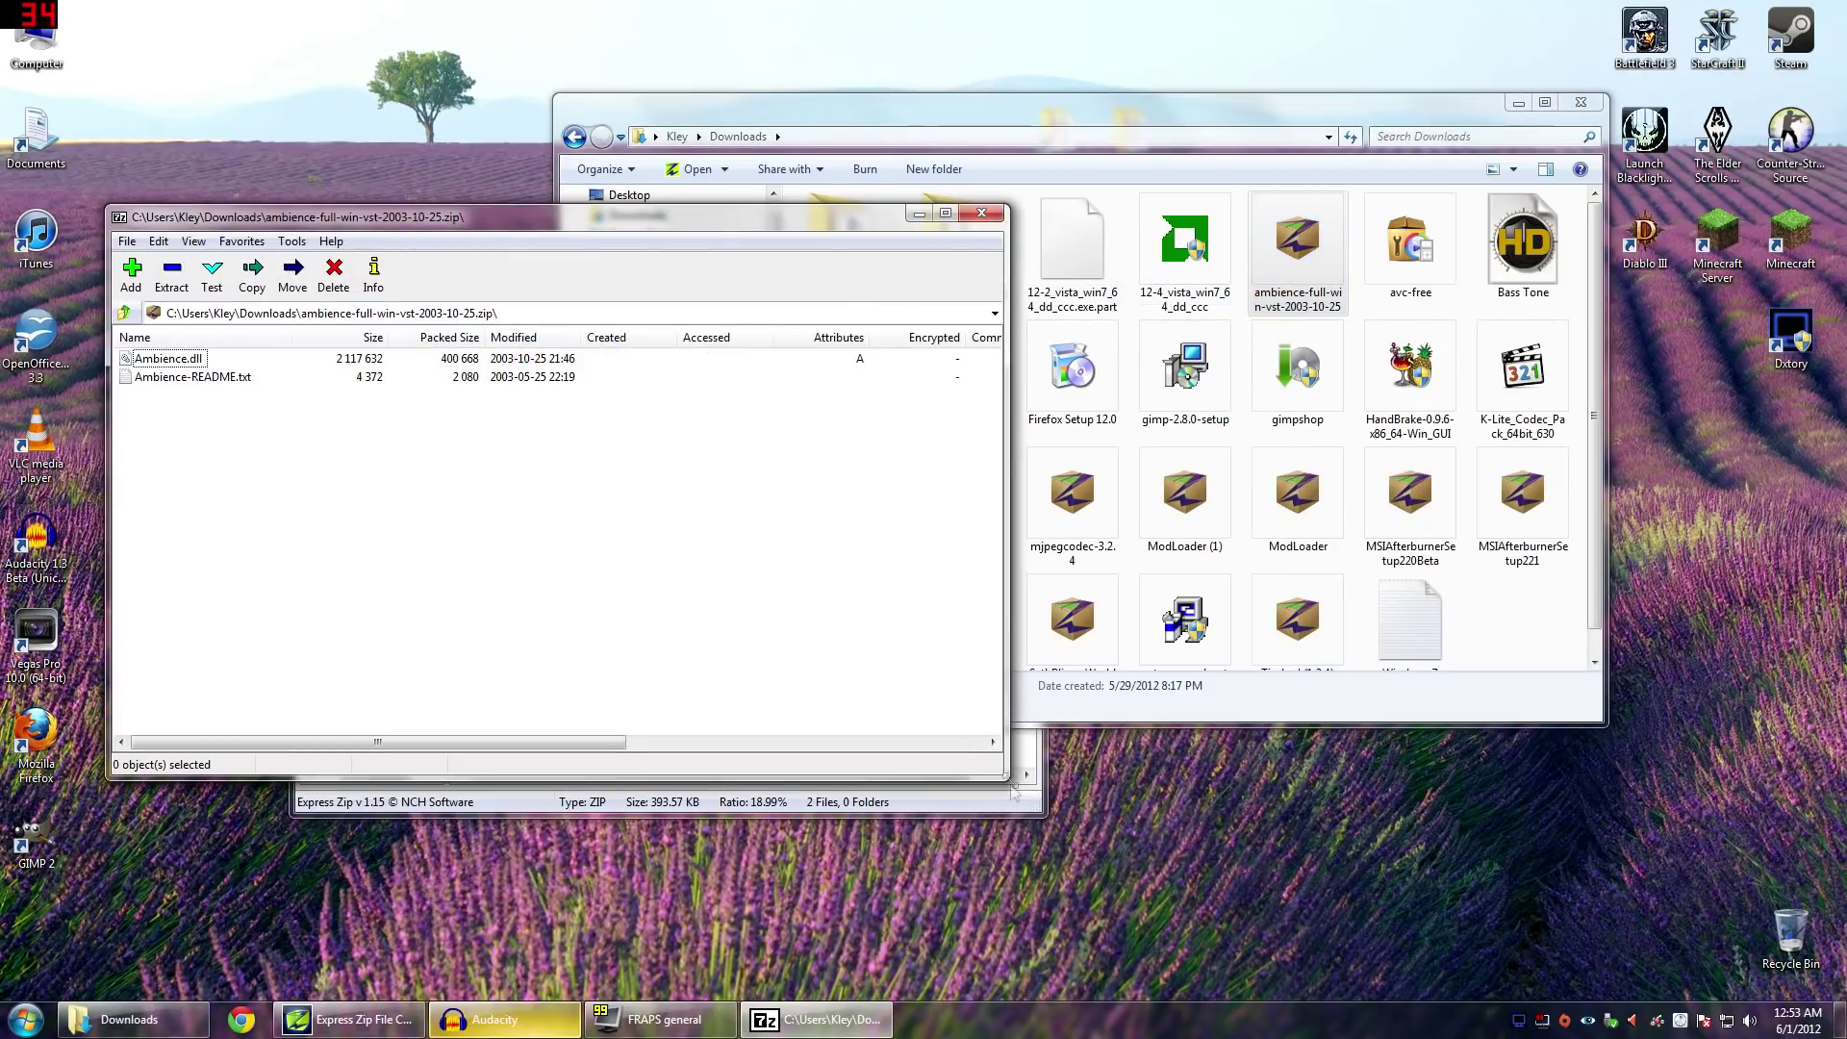
left_click(1014, 791)
left_click(1031, 310)
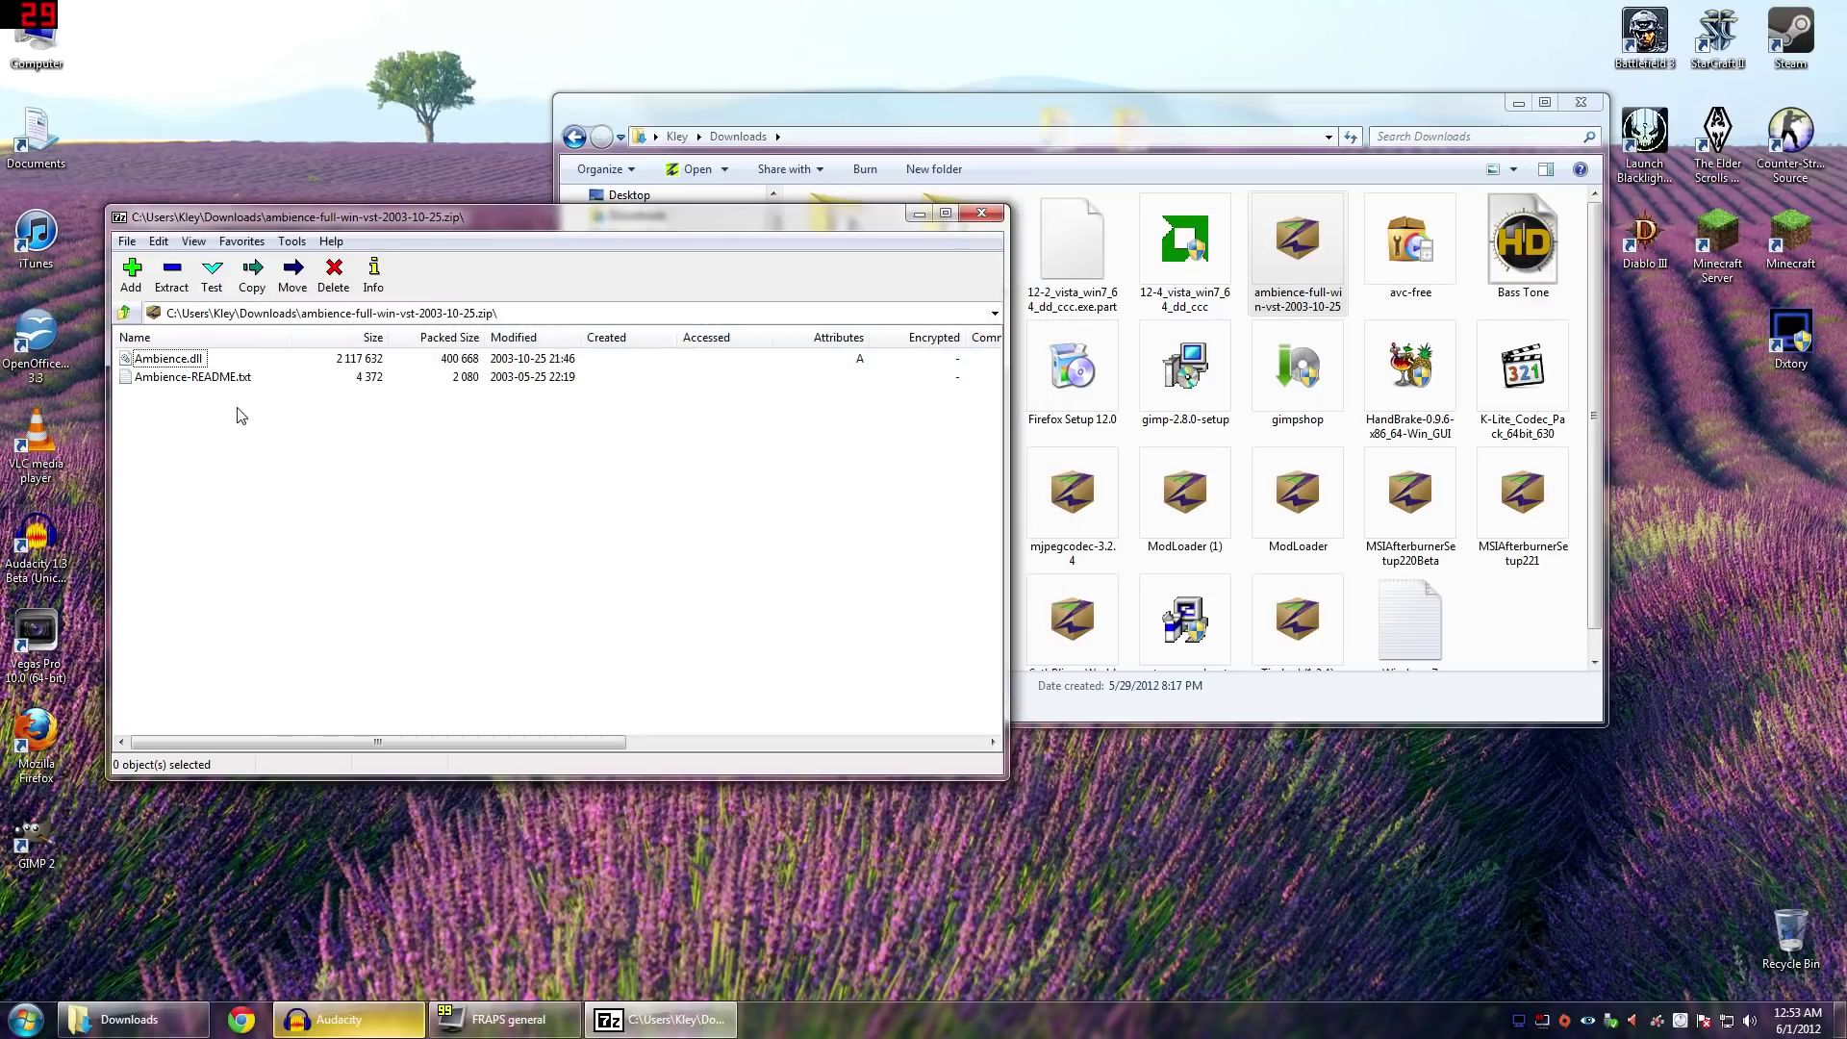
Select Ambience.dll inside the archive and bring up its file actions
left_click(135, 360)
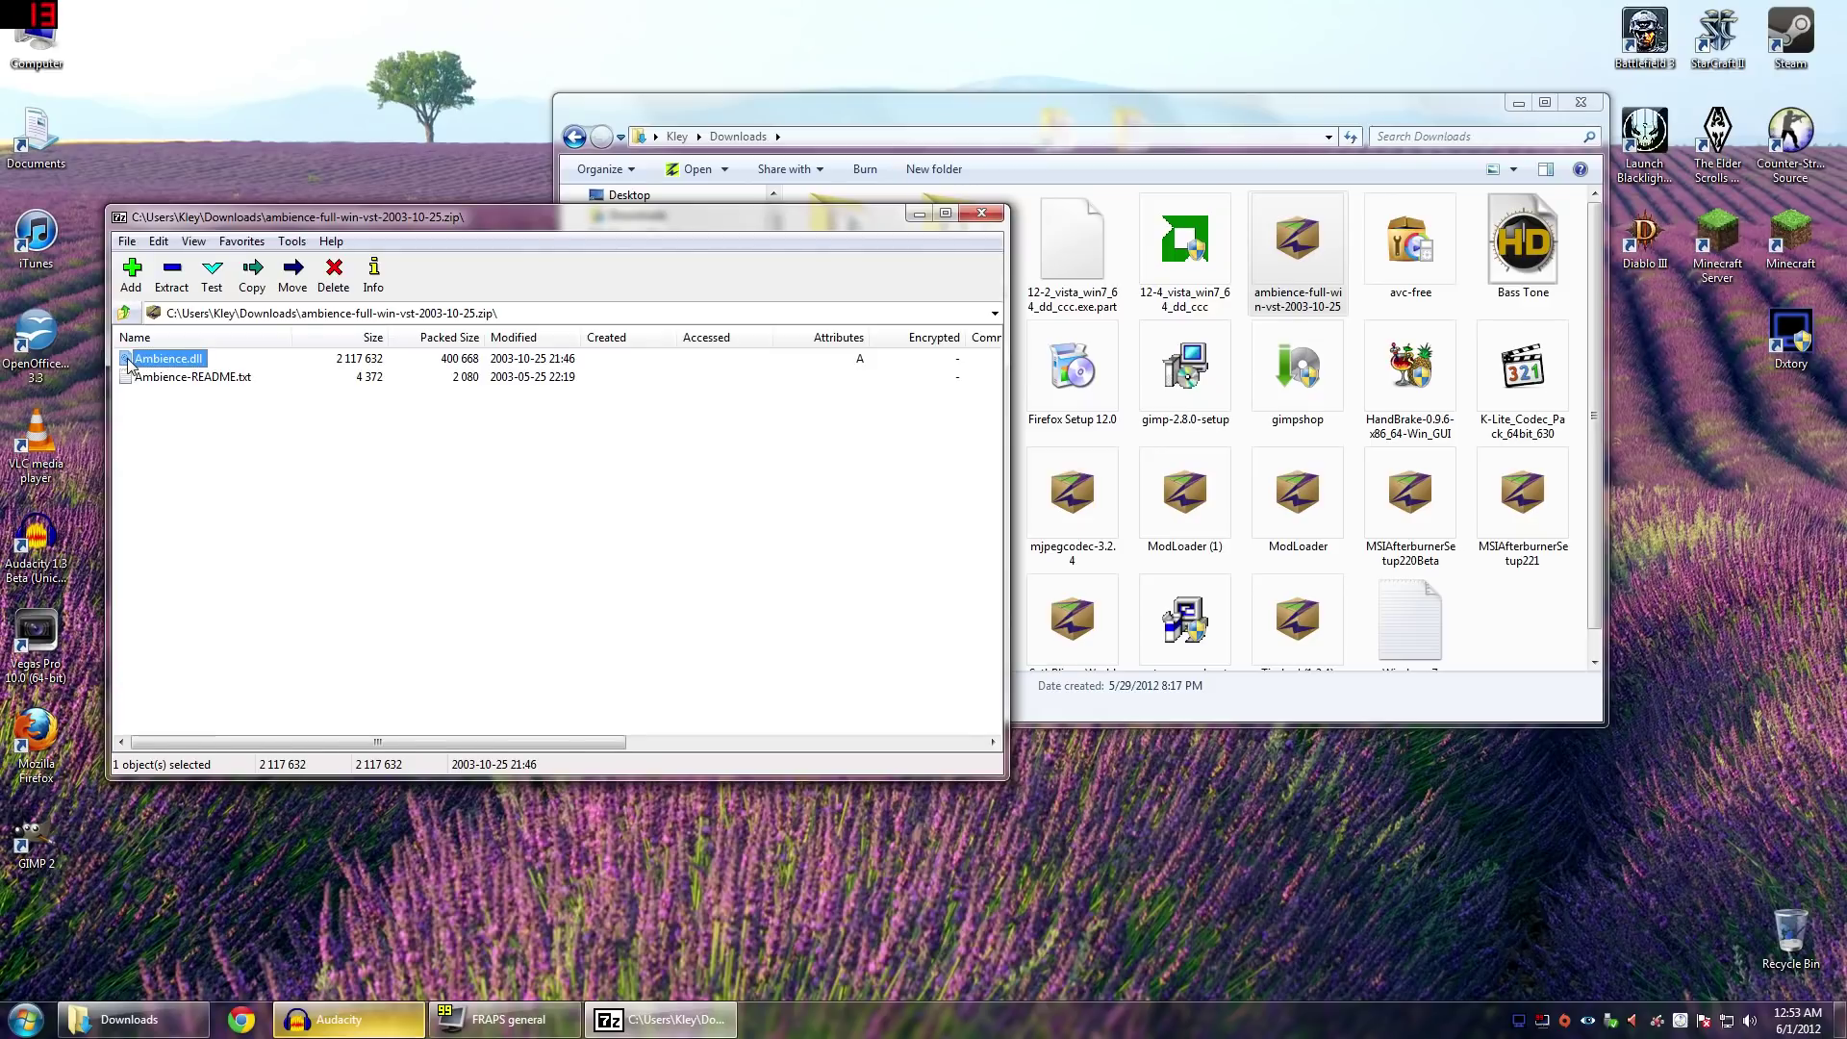
left_click_drag(133, 362, 139, 362)
right_click(127, 360)
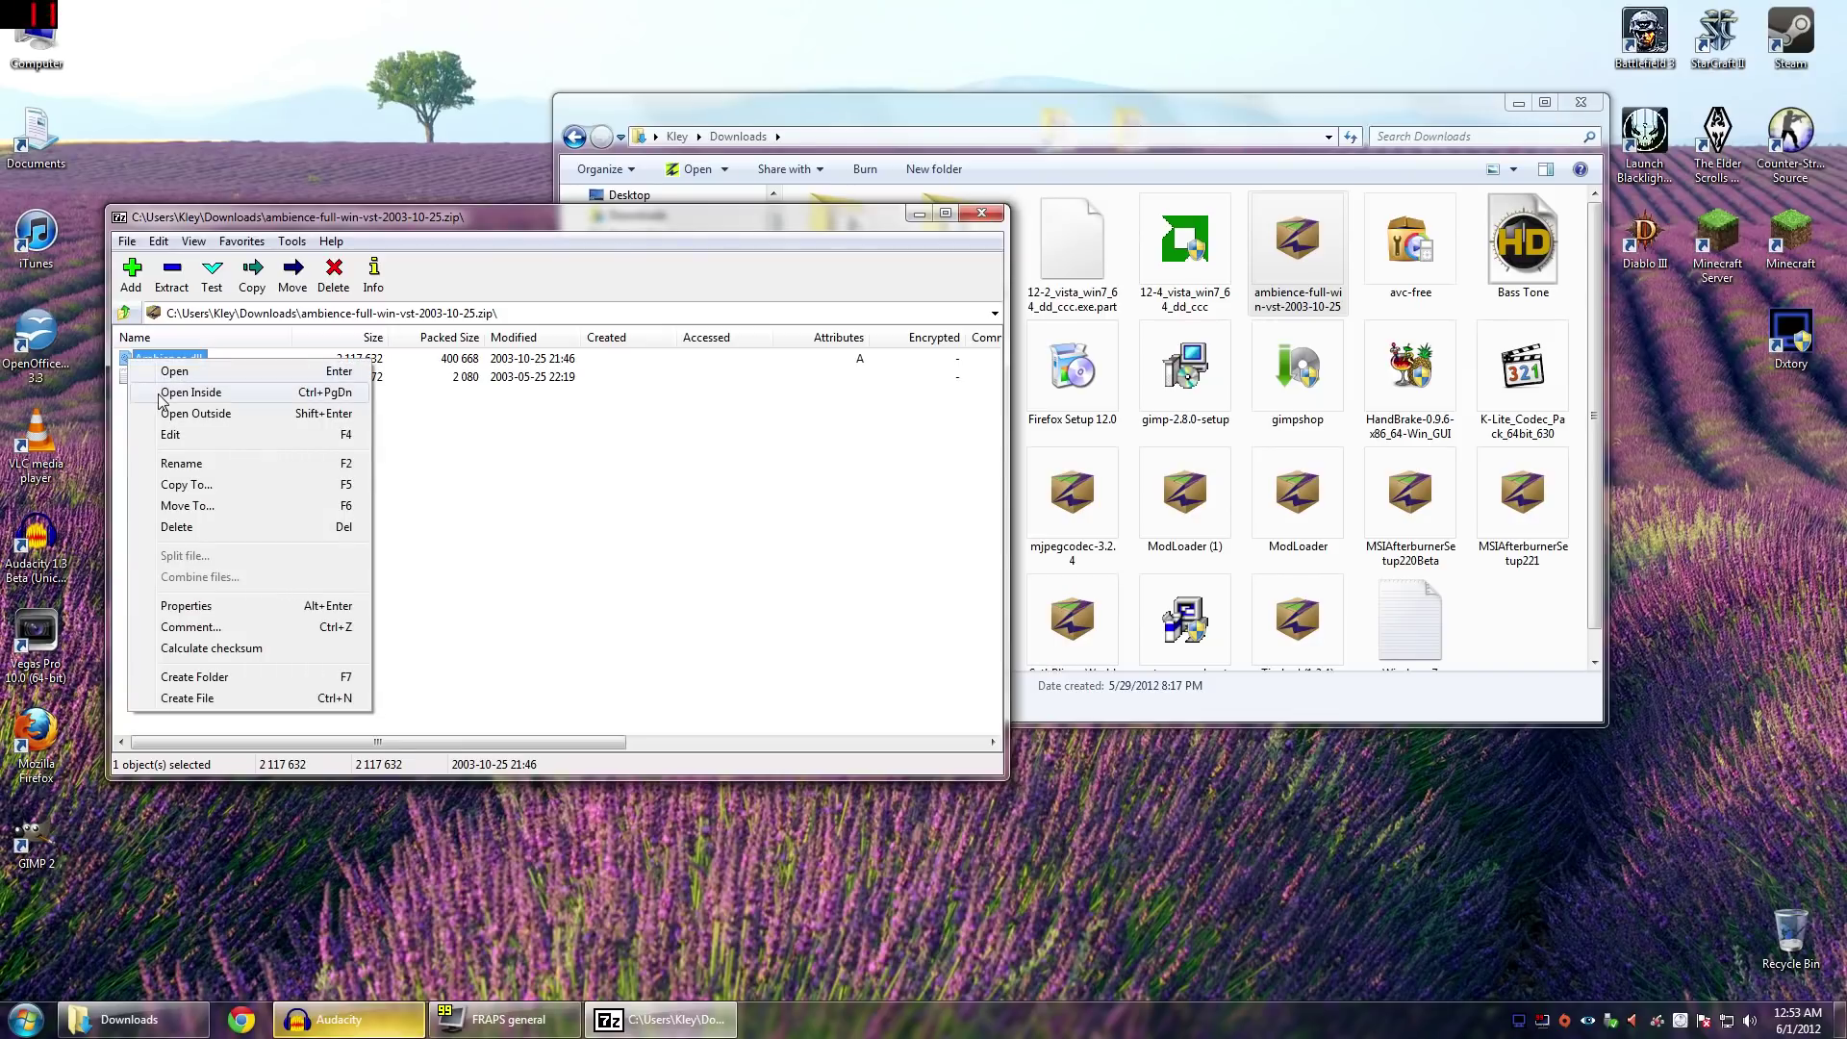
Extract Ambience.dll onto the desktop, copy it to the clipboard, and open Computer
left_click(129, 358)
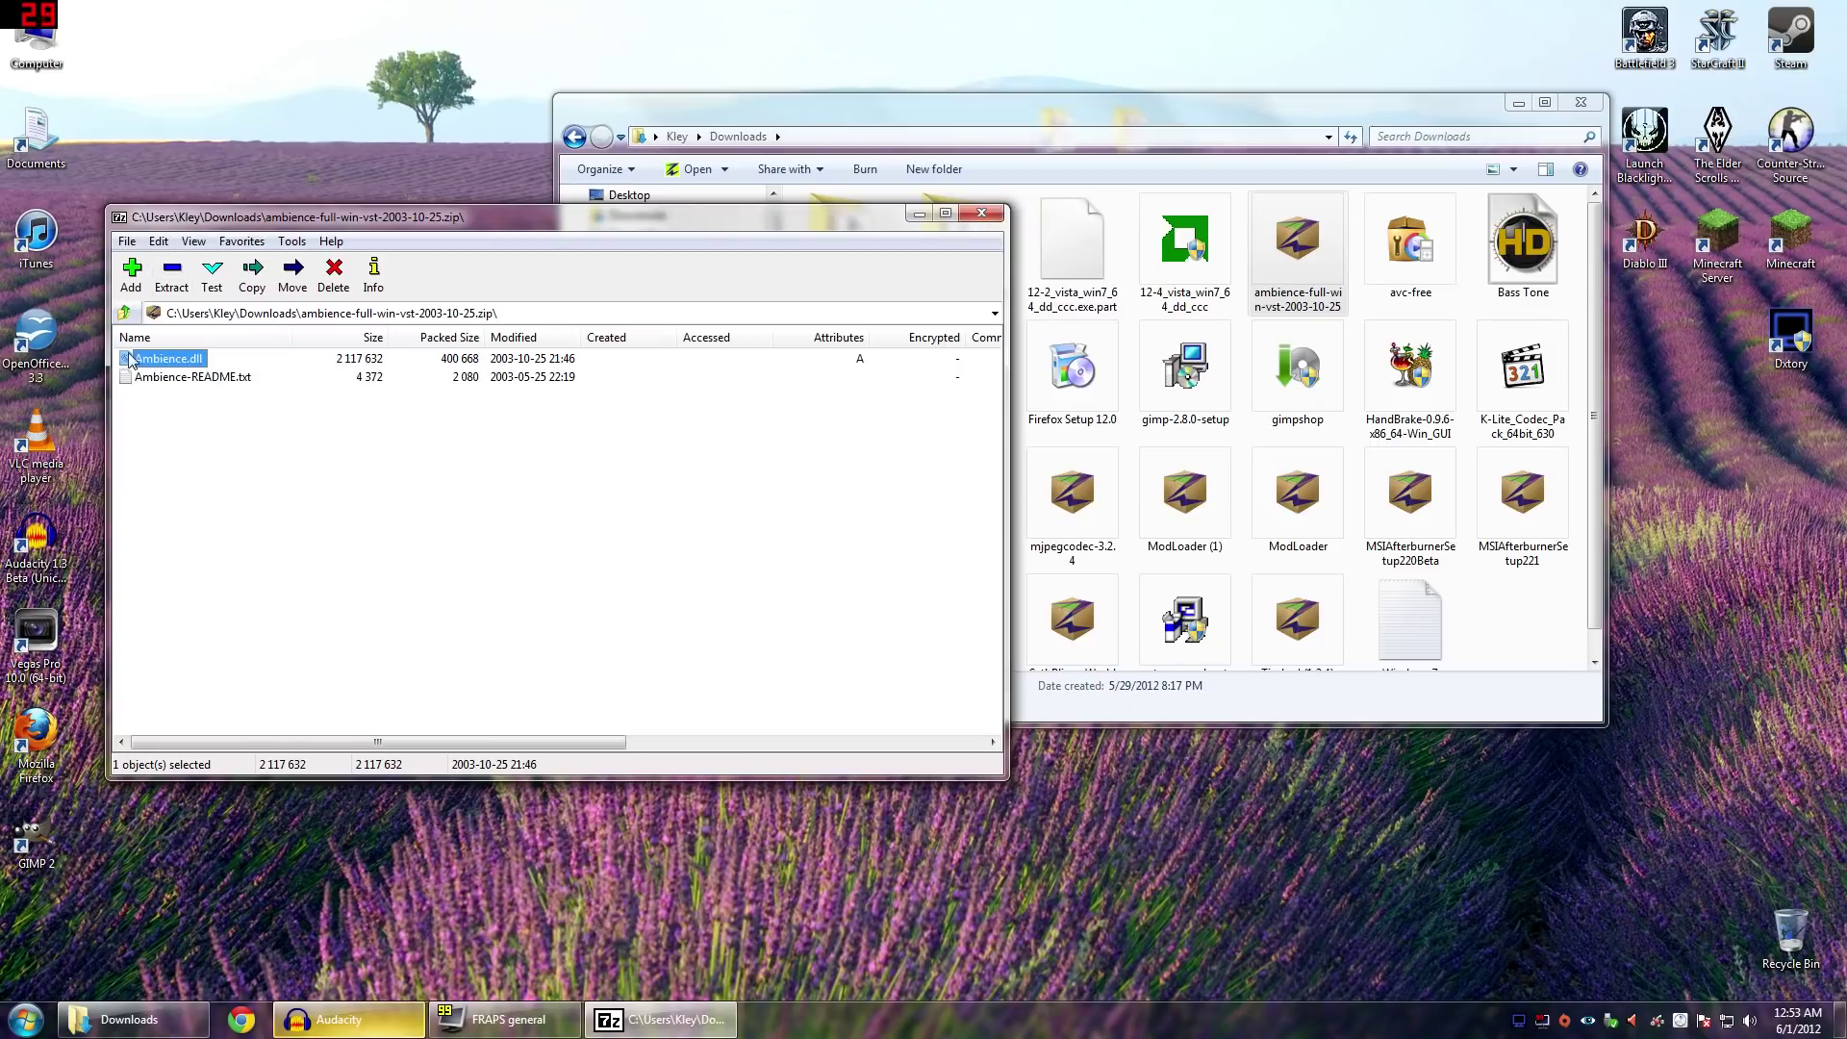
left_click_drag(130, 357, 544, 859)
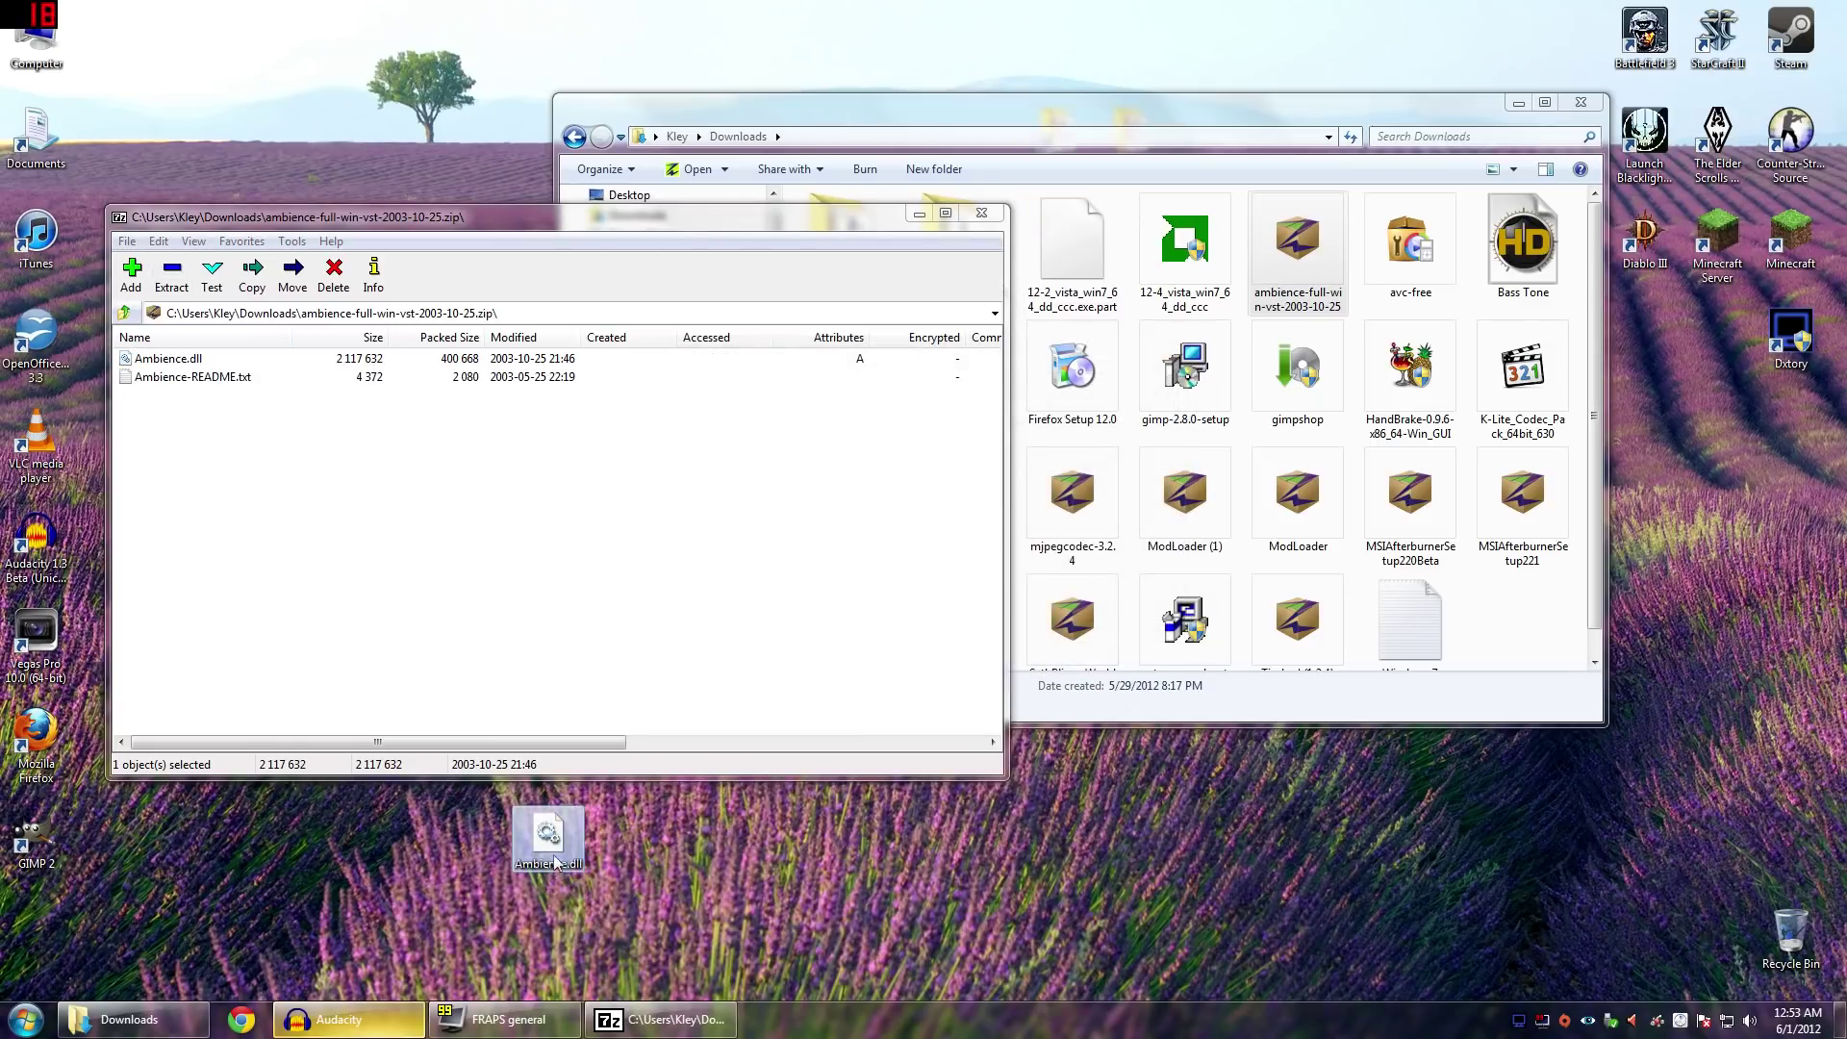
right_click(548, 841)
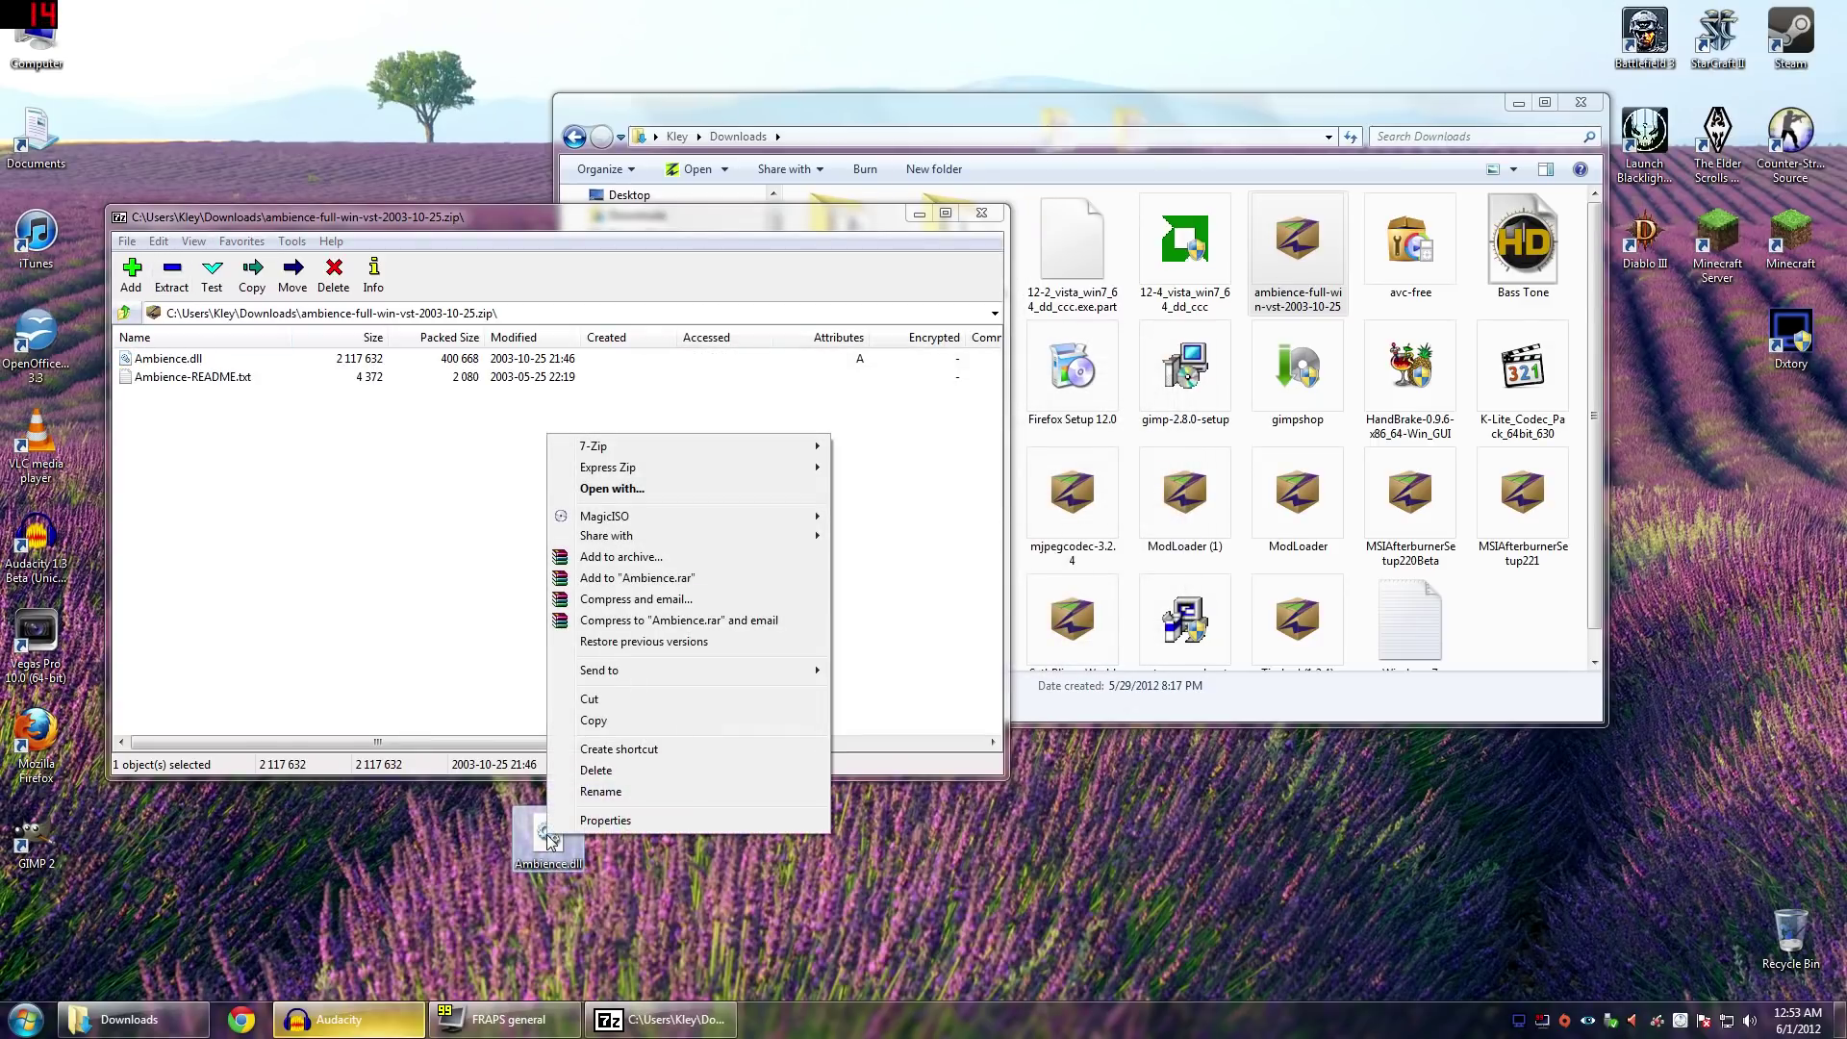
left_click(593, 721)
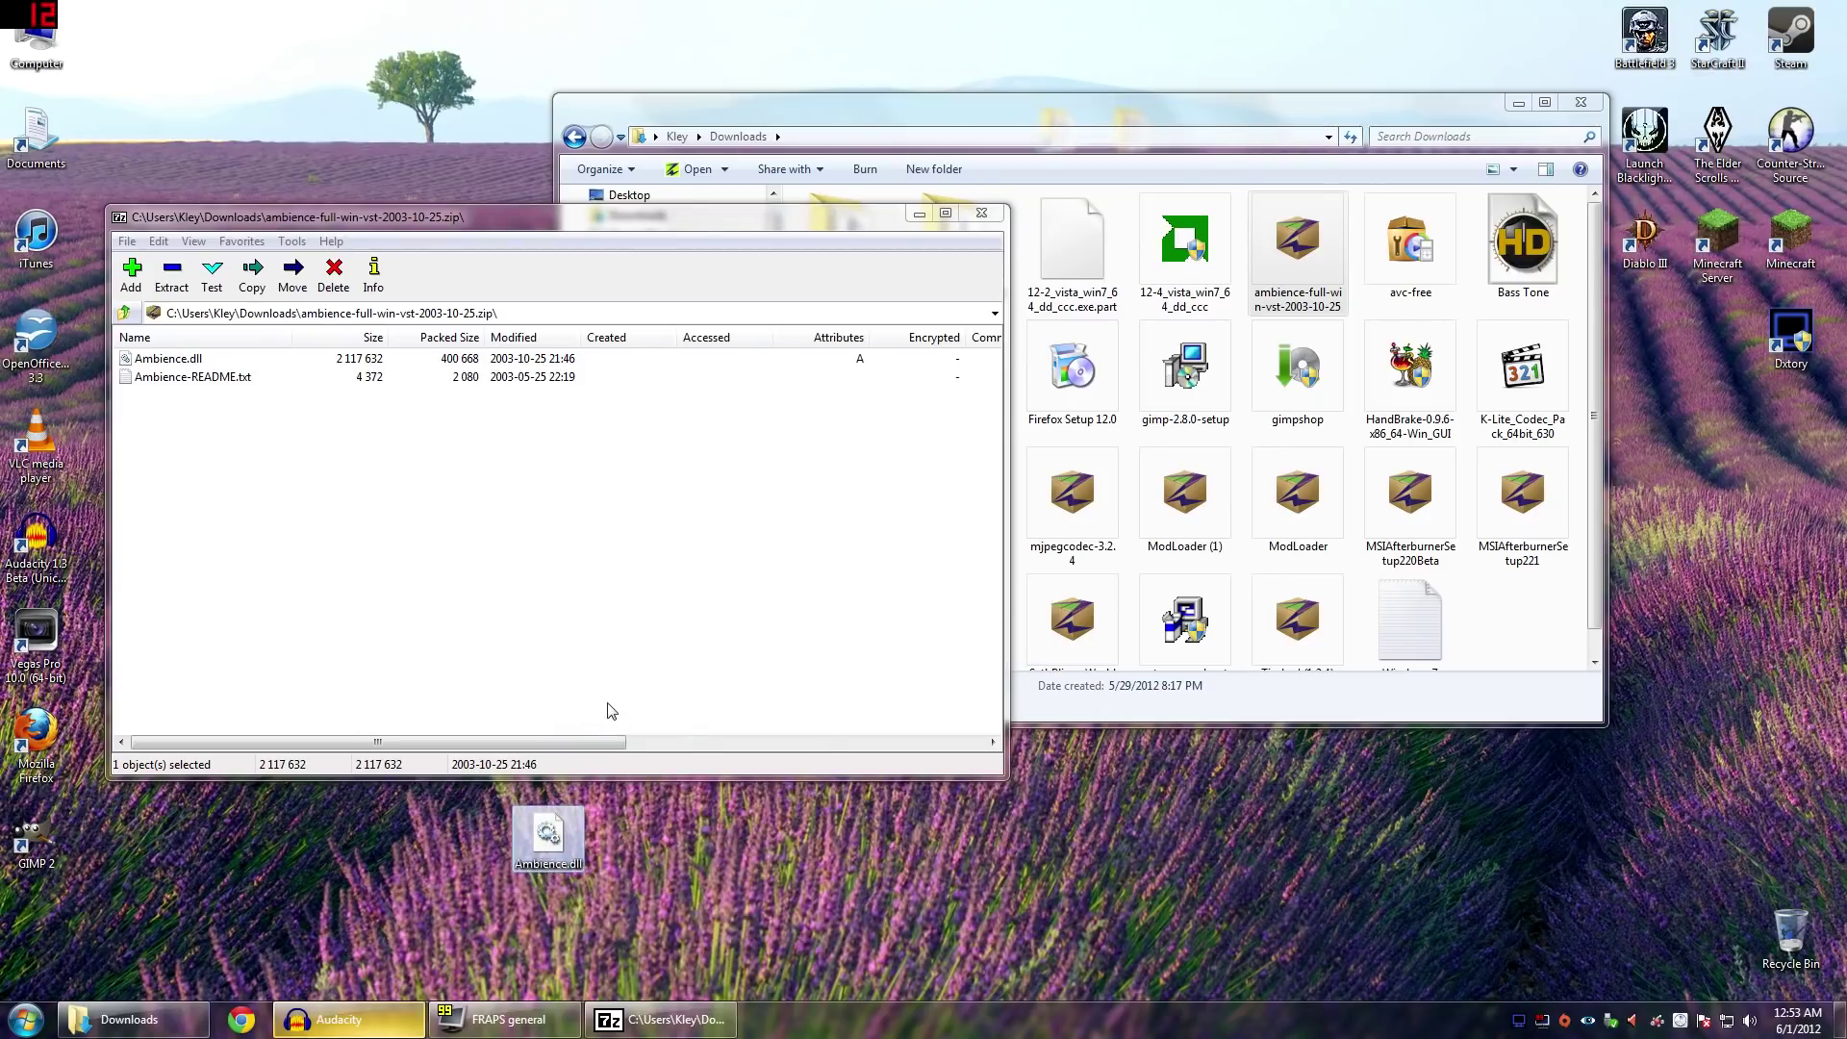
double_click(39, 43)
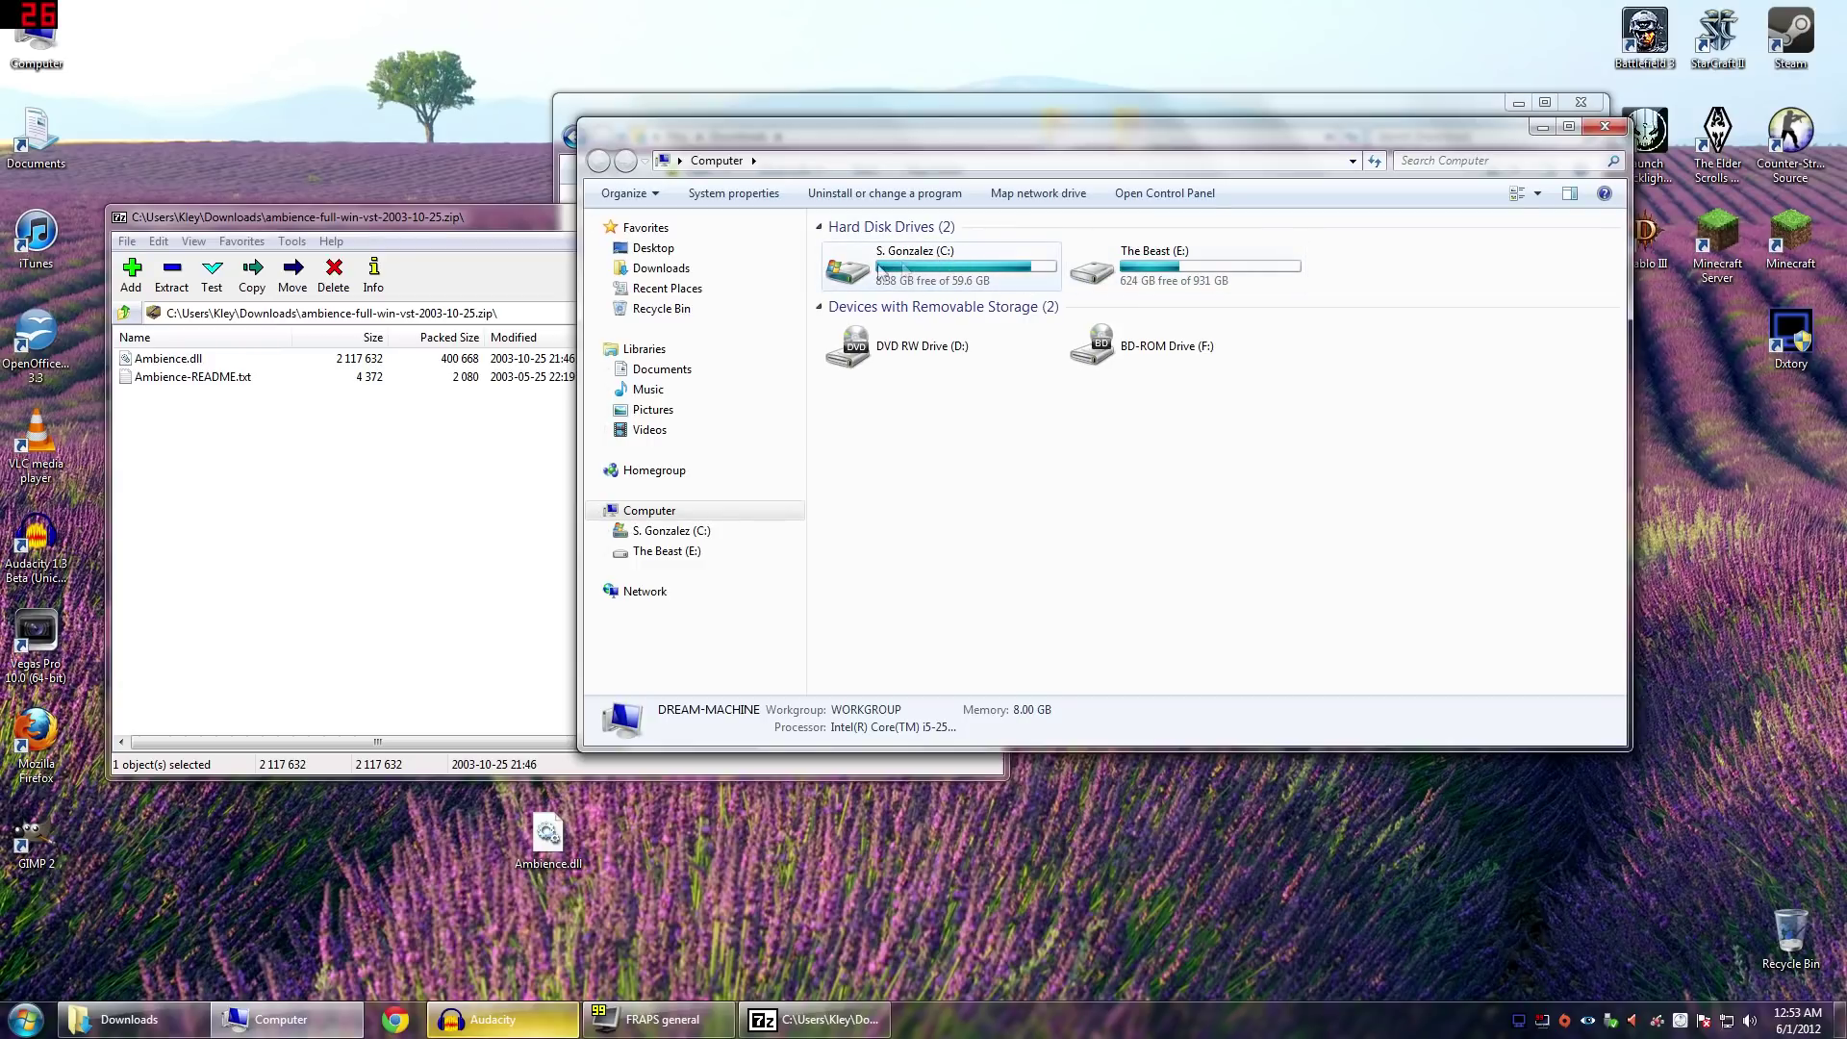
Paste Ambience.dll into C:\Program Files\VstPlugIns, keeping the identical copy already there
double_click(848, 276)
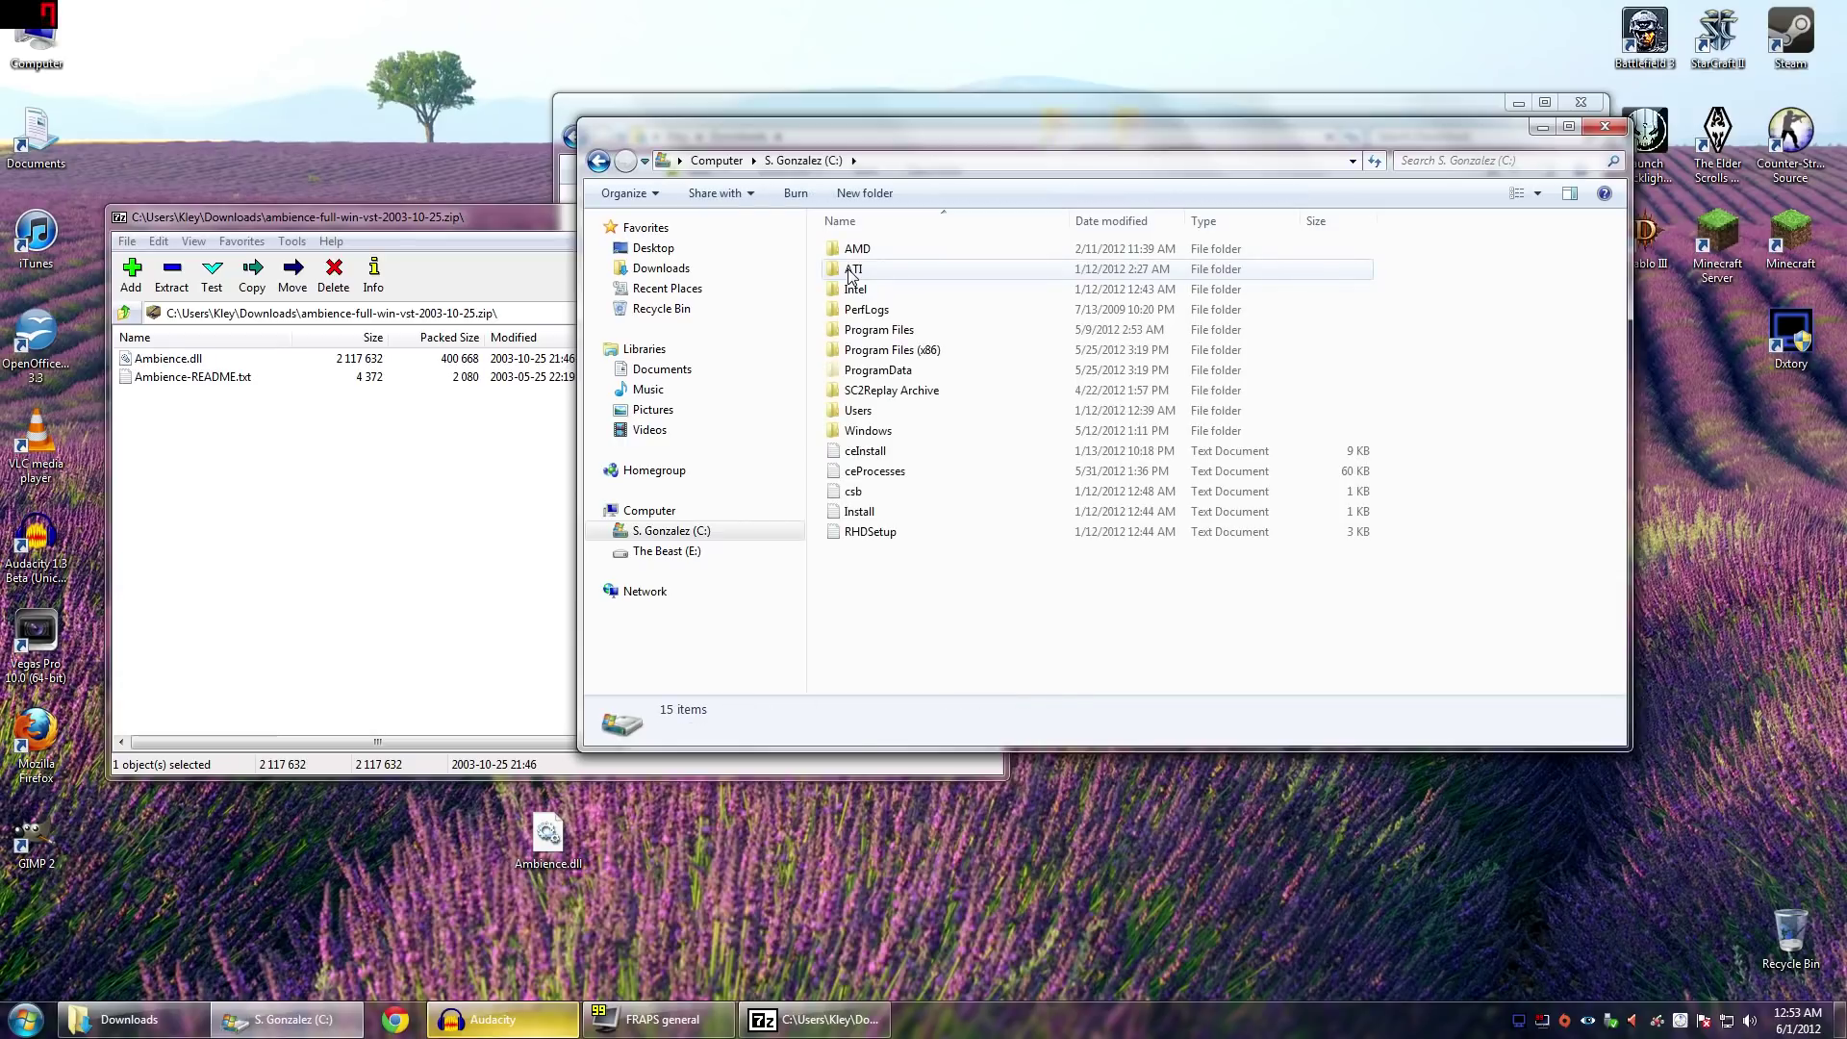
double_click(887, 332)
scroll(888, 337, "down", 2)
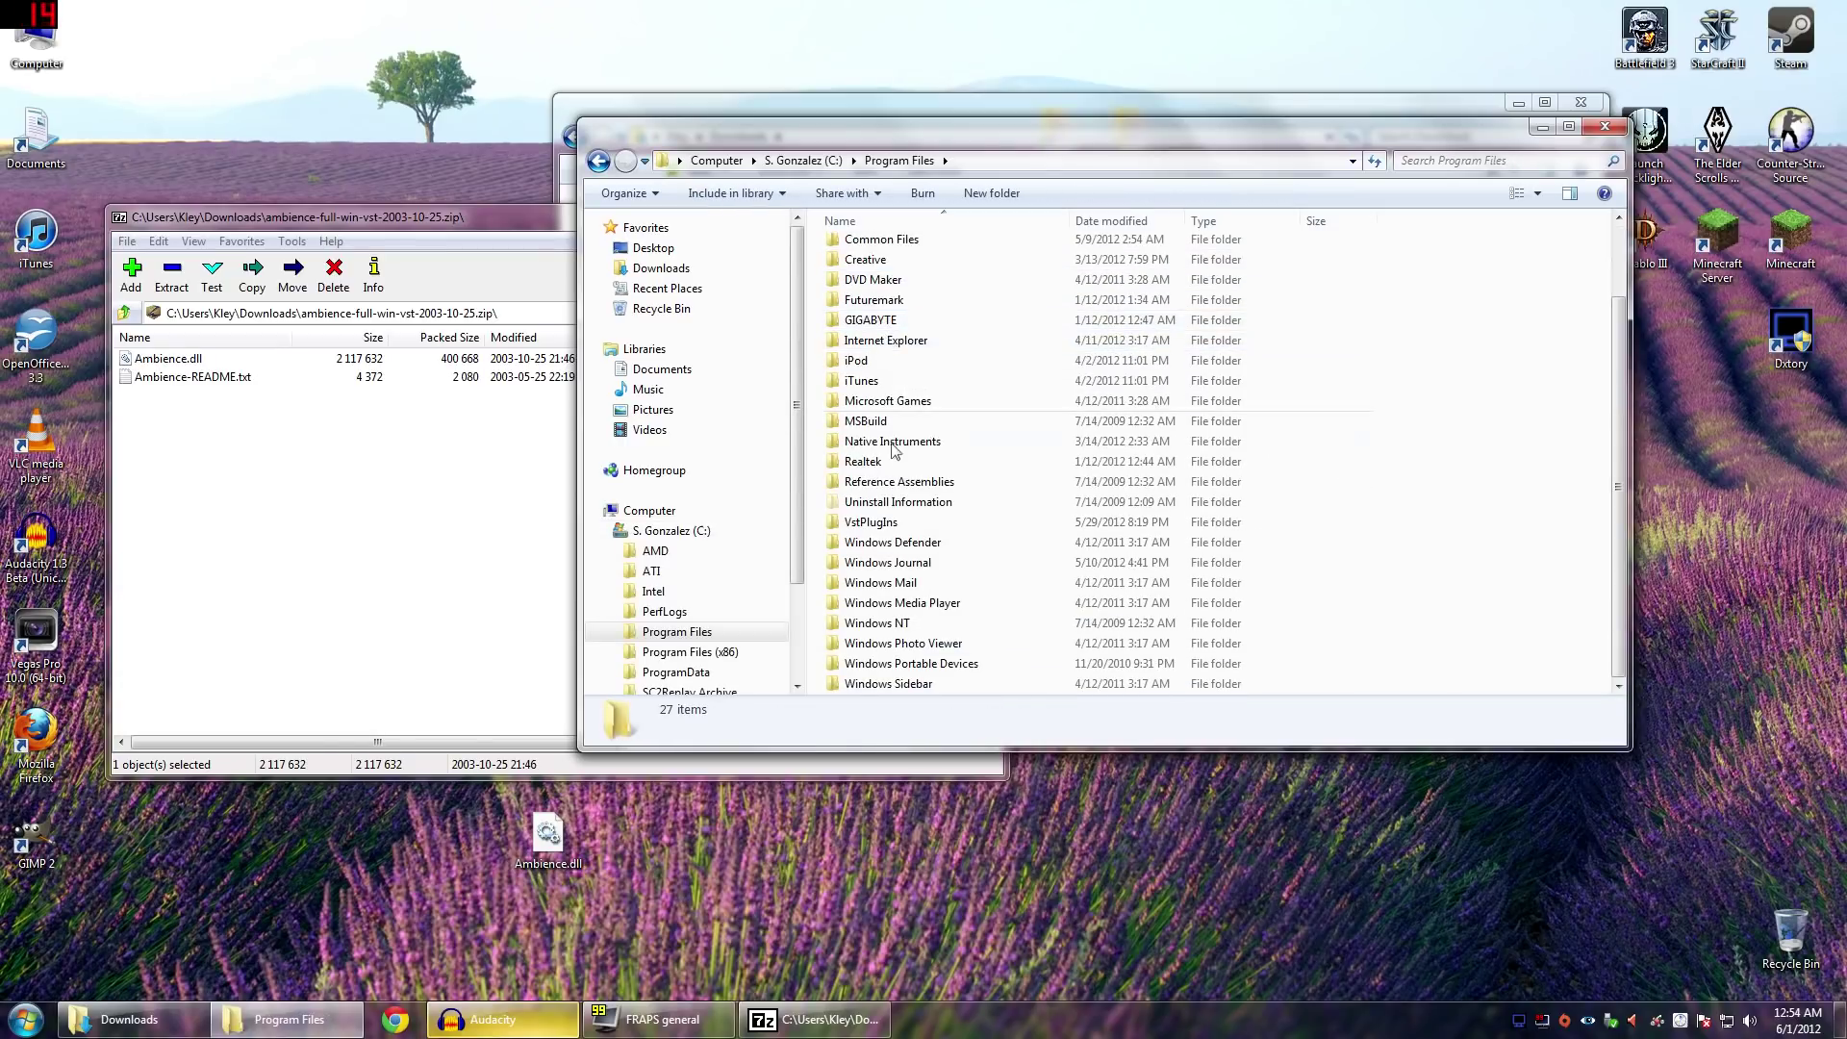
double_click(861, 524)
right_click(907, 361)
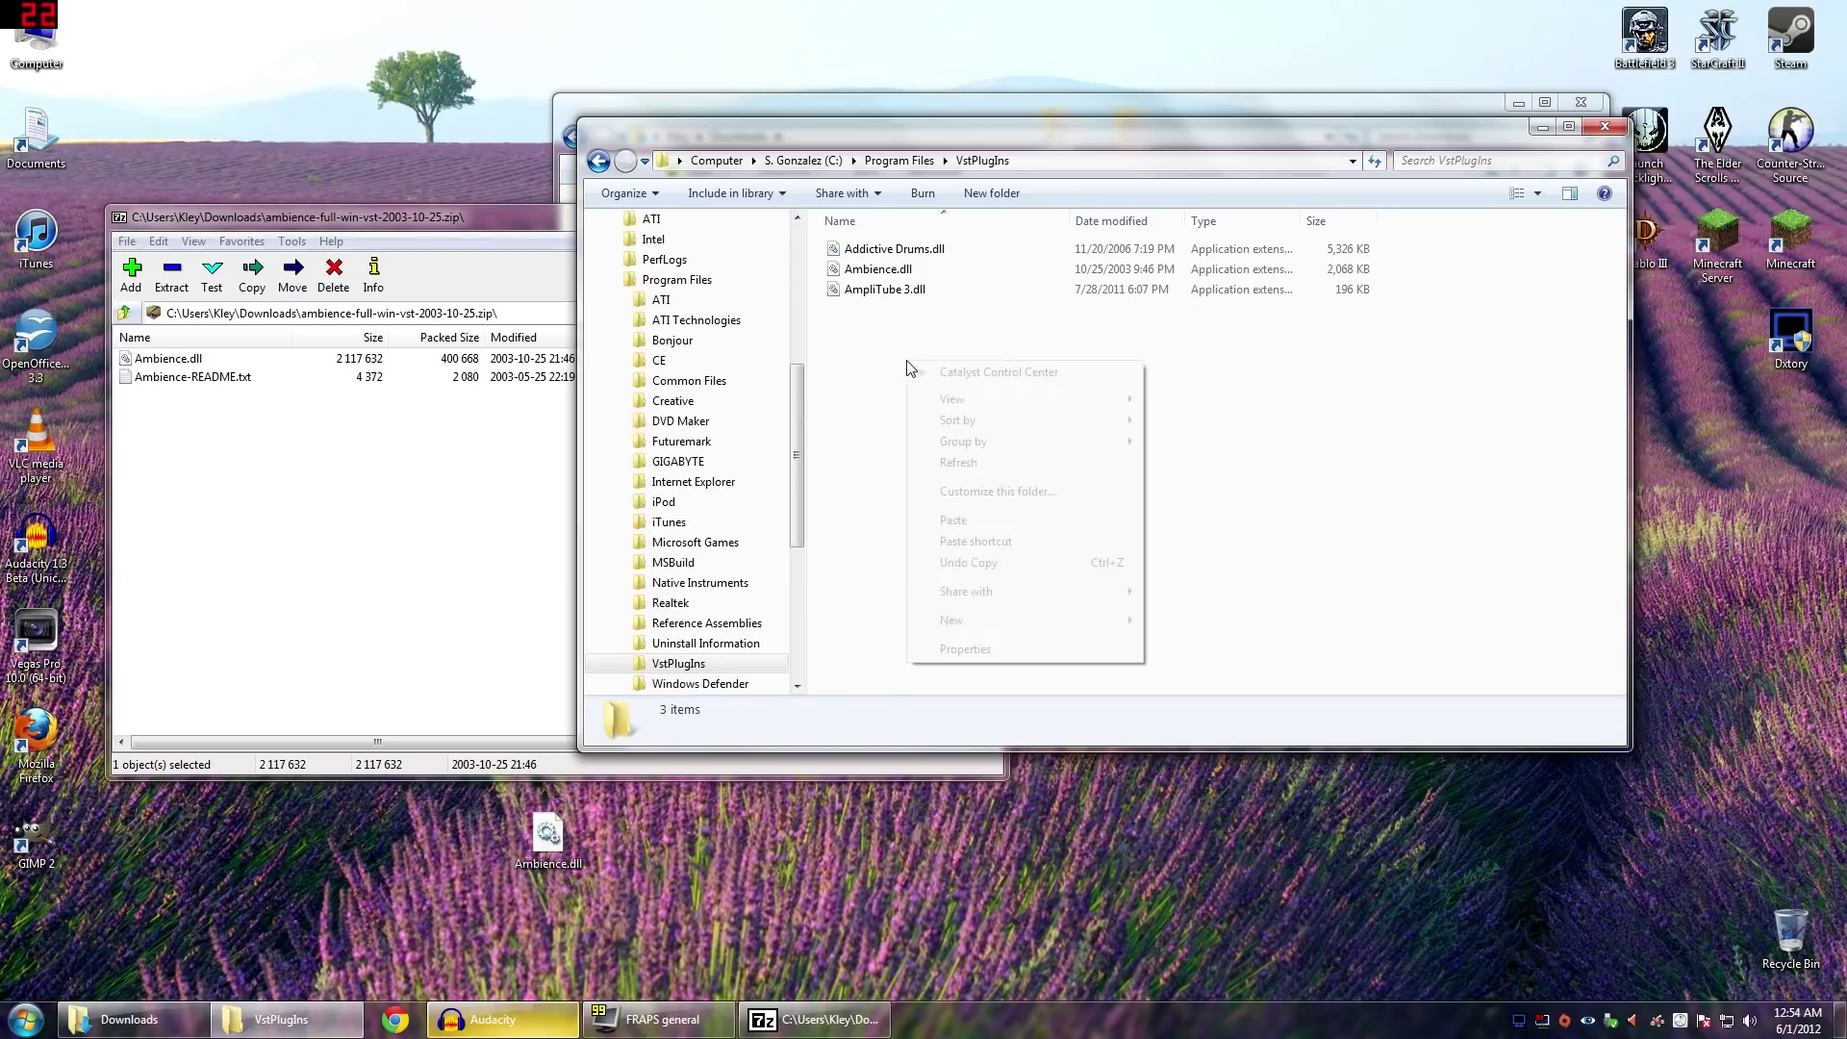
left_click(952, 517)
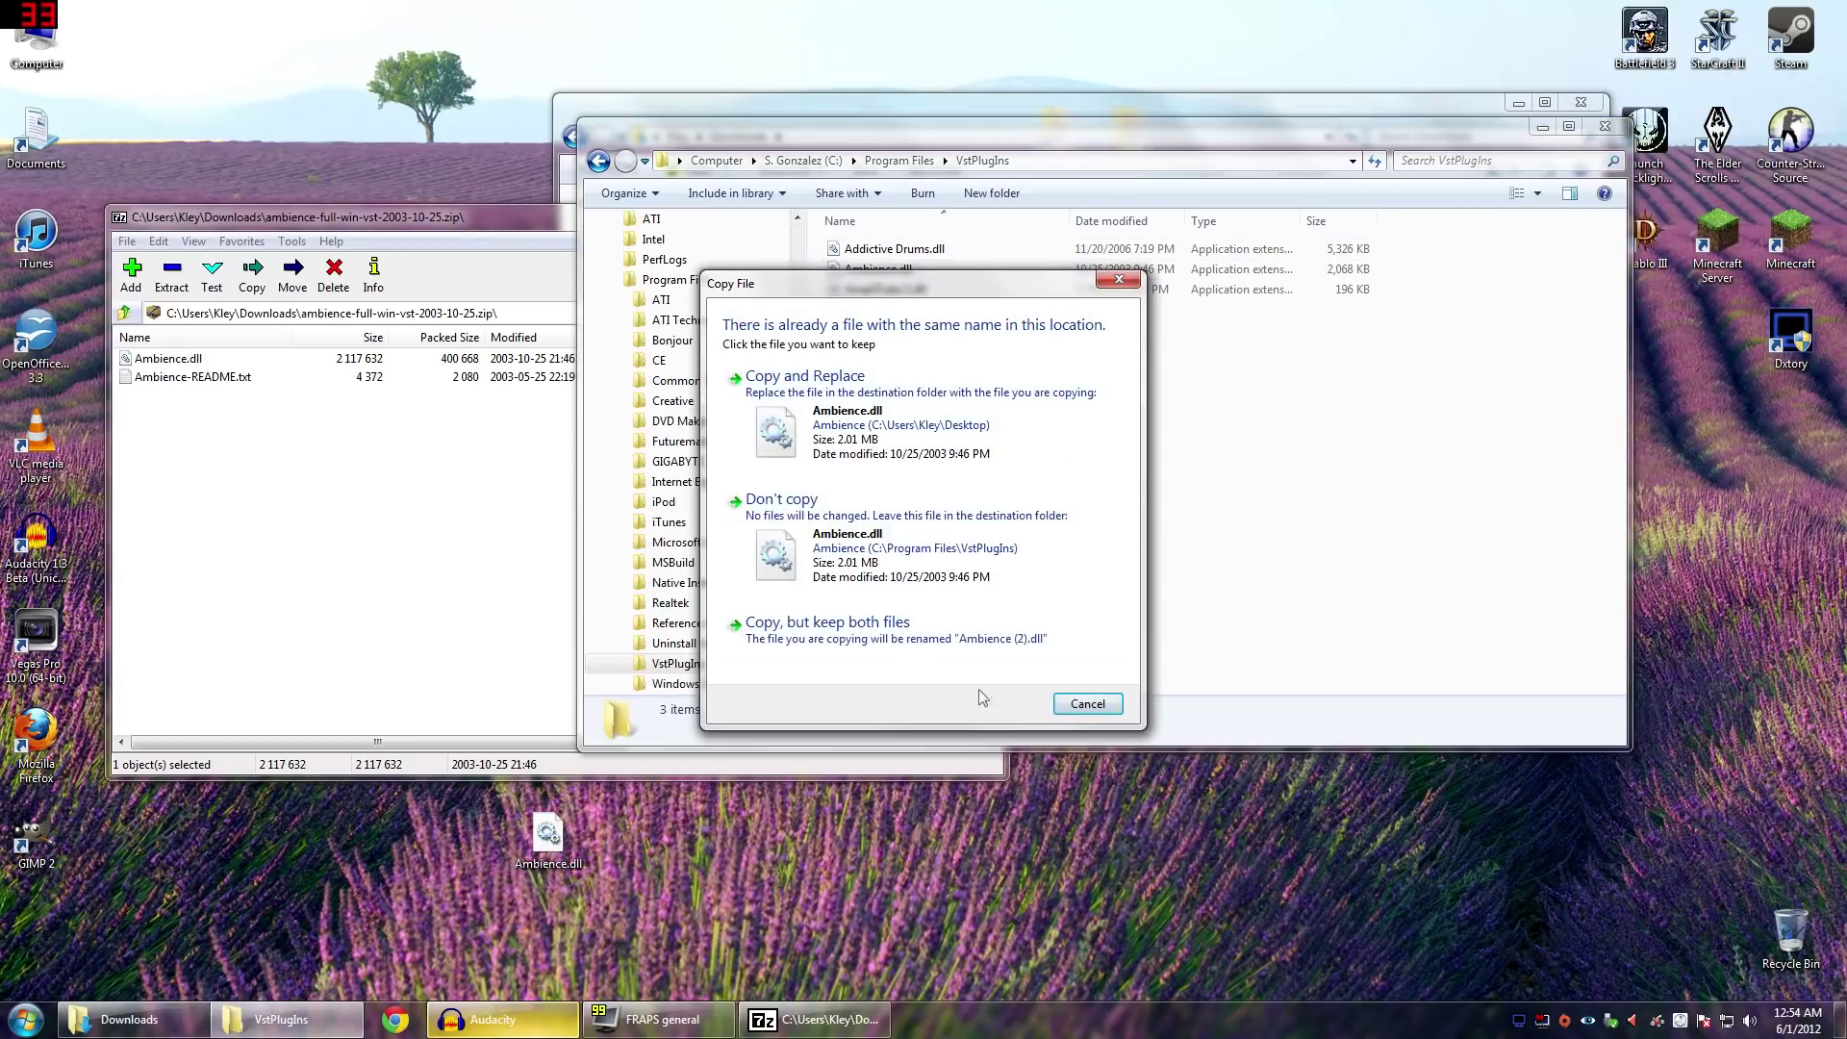
left_click(1084, 700)
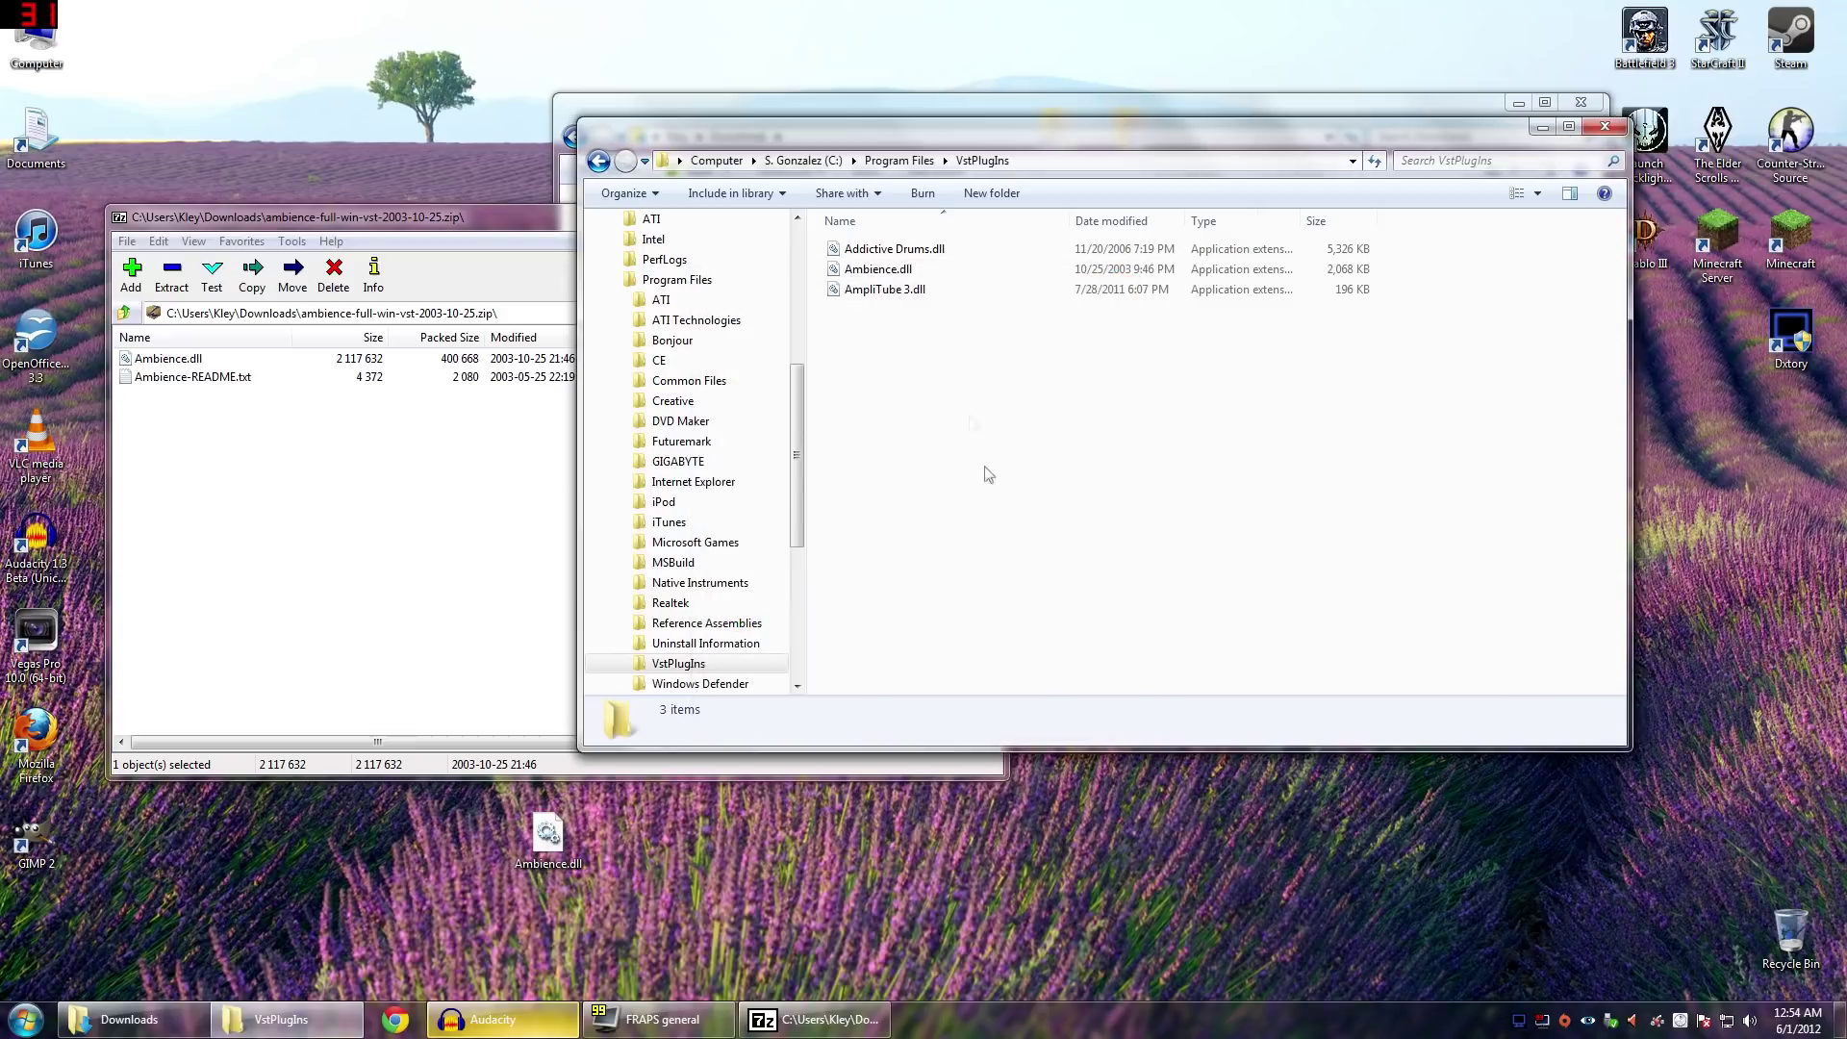
left_click(885, 271)
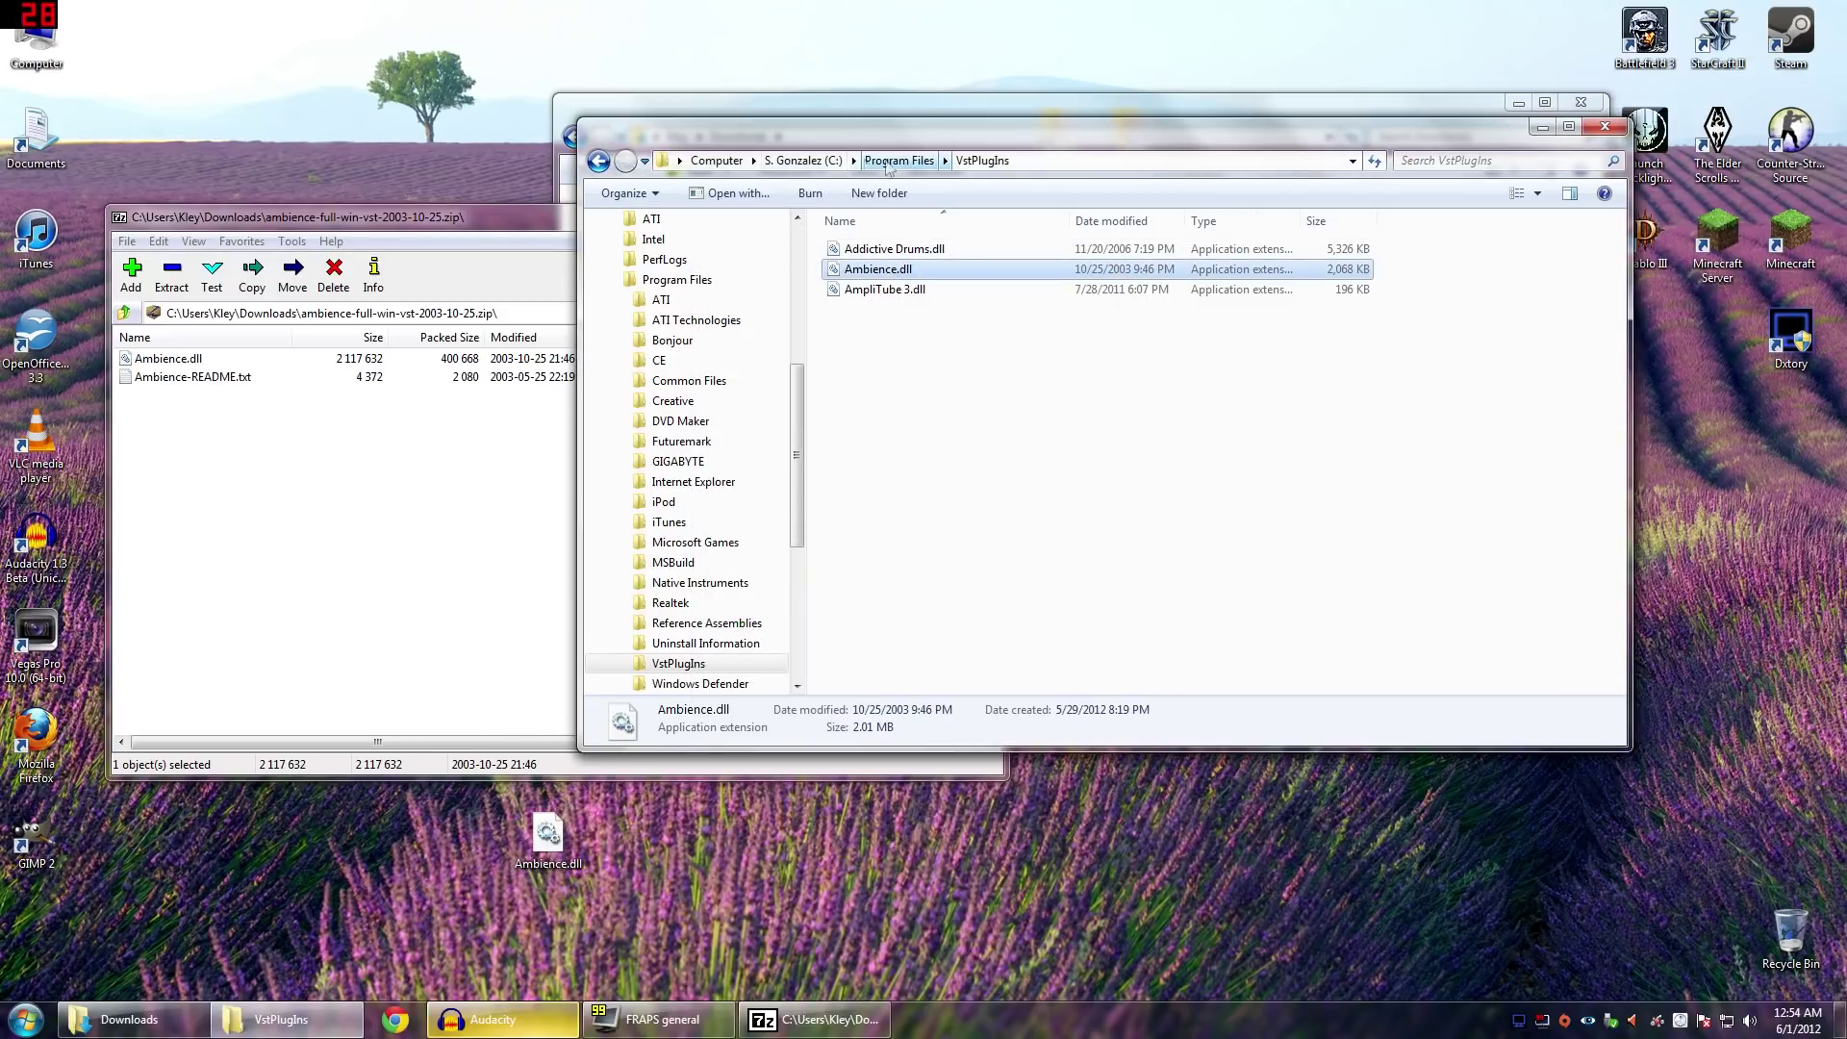
Paste Ambience.dll into C:\Program Files (x86)\VstPlugIns, keeping the existing copy, then return to Computer
left_click(804, 161)
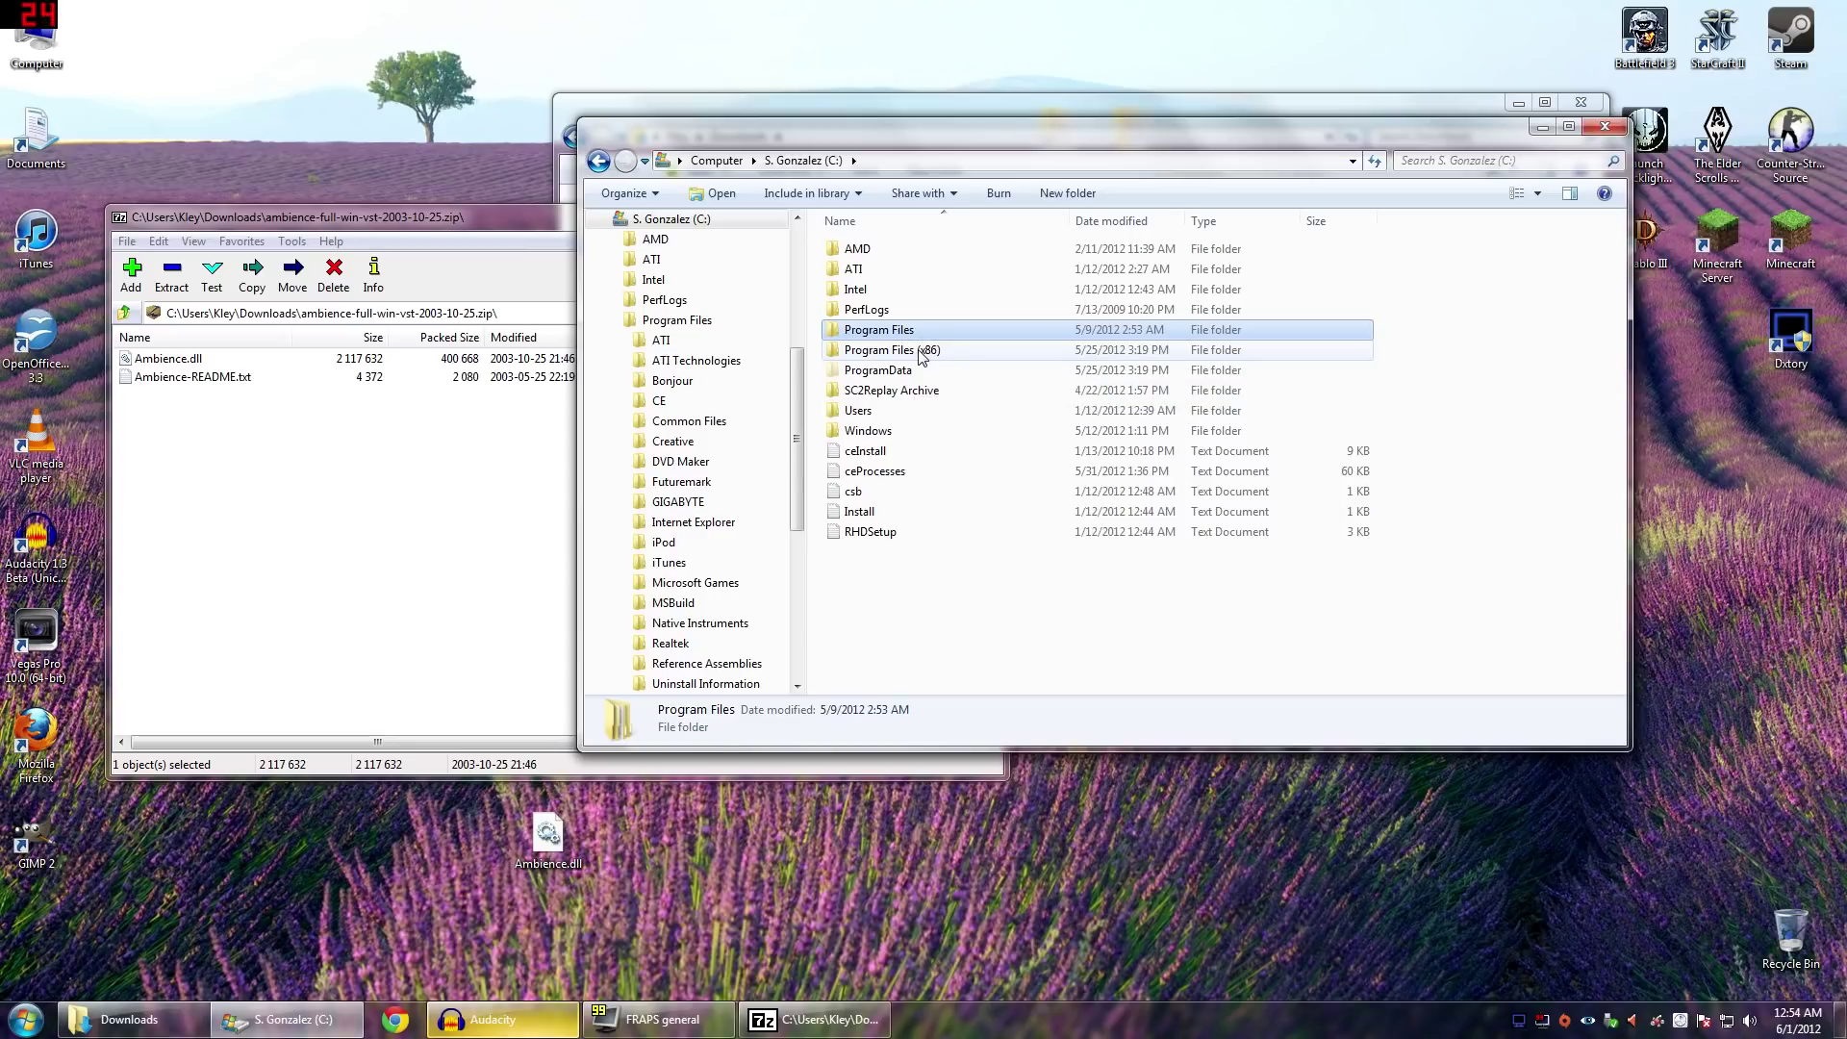
double_click(921, 352)
scroll(927, 608, "down", 8)
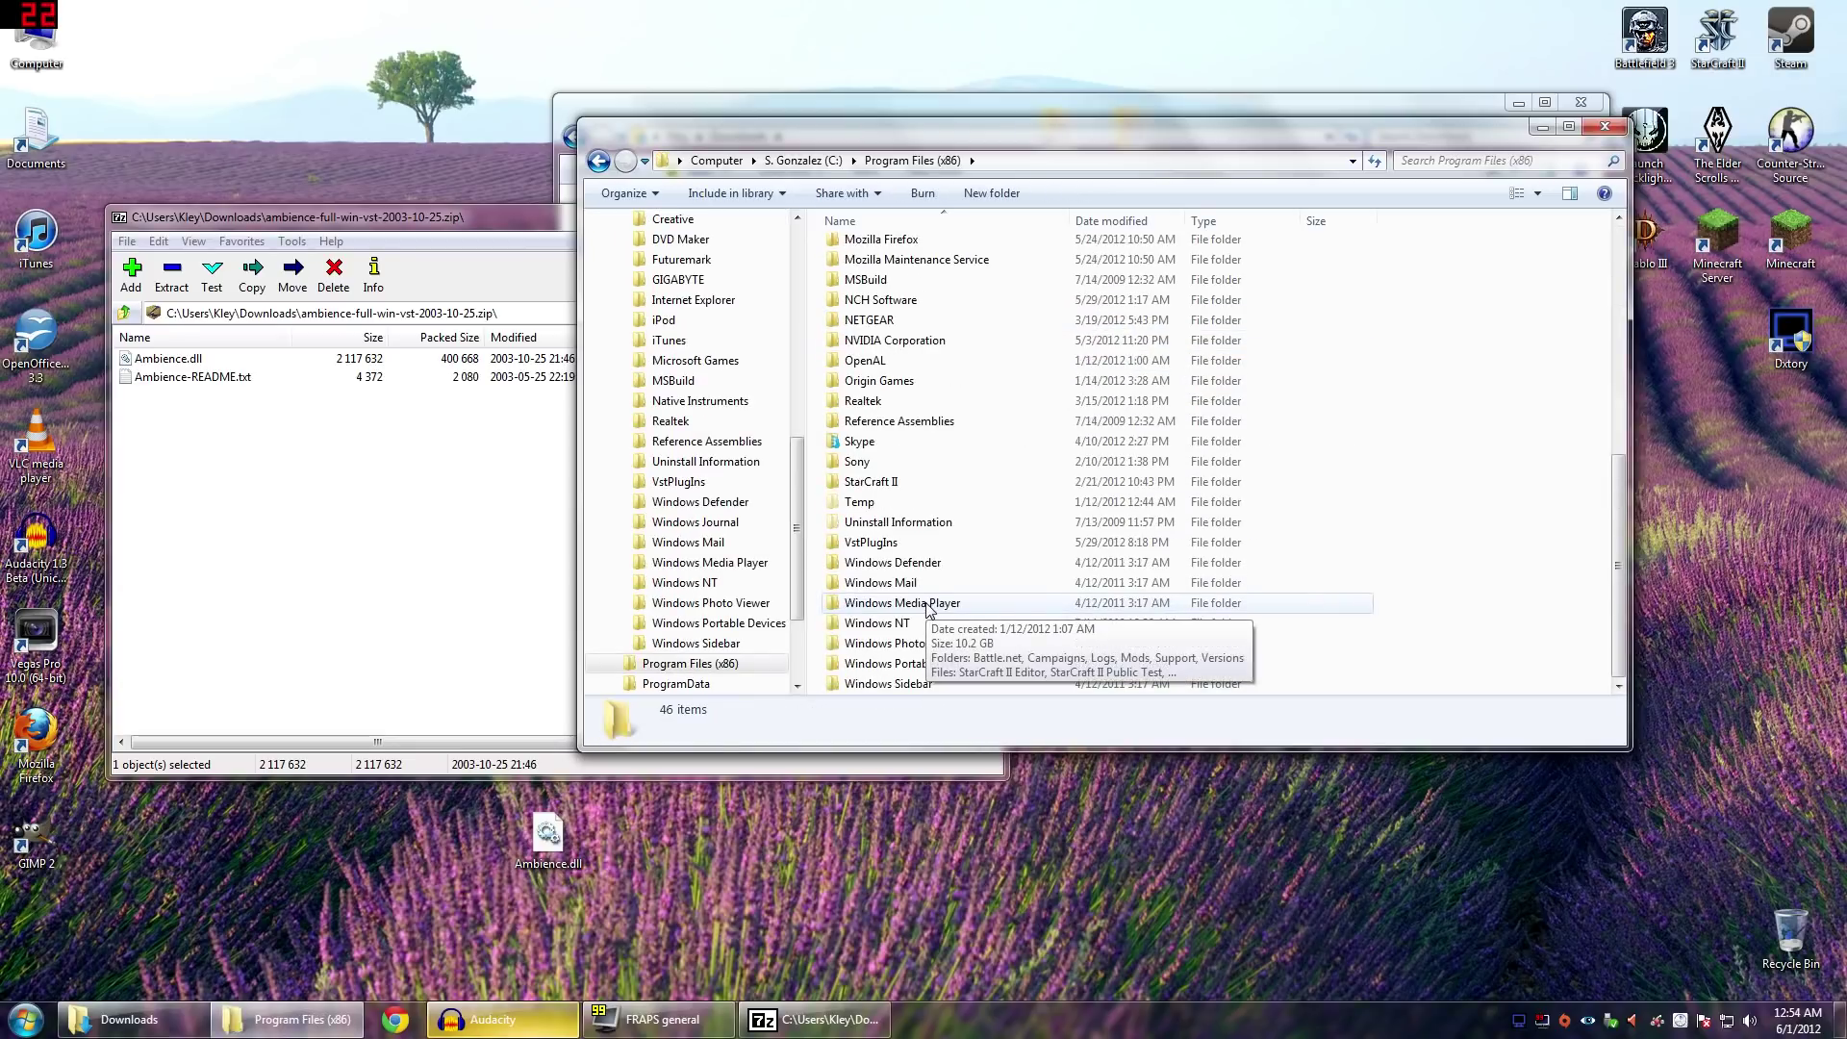
double_click(892, 542)
right_click(887, 428)
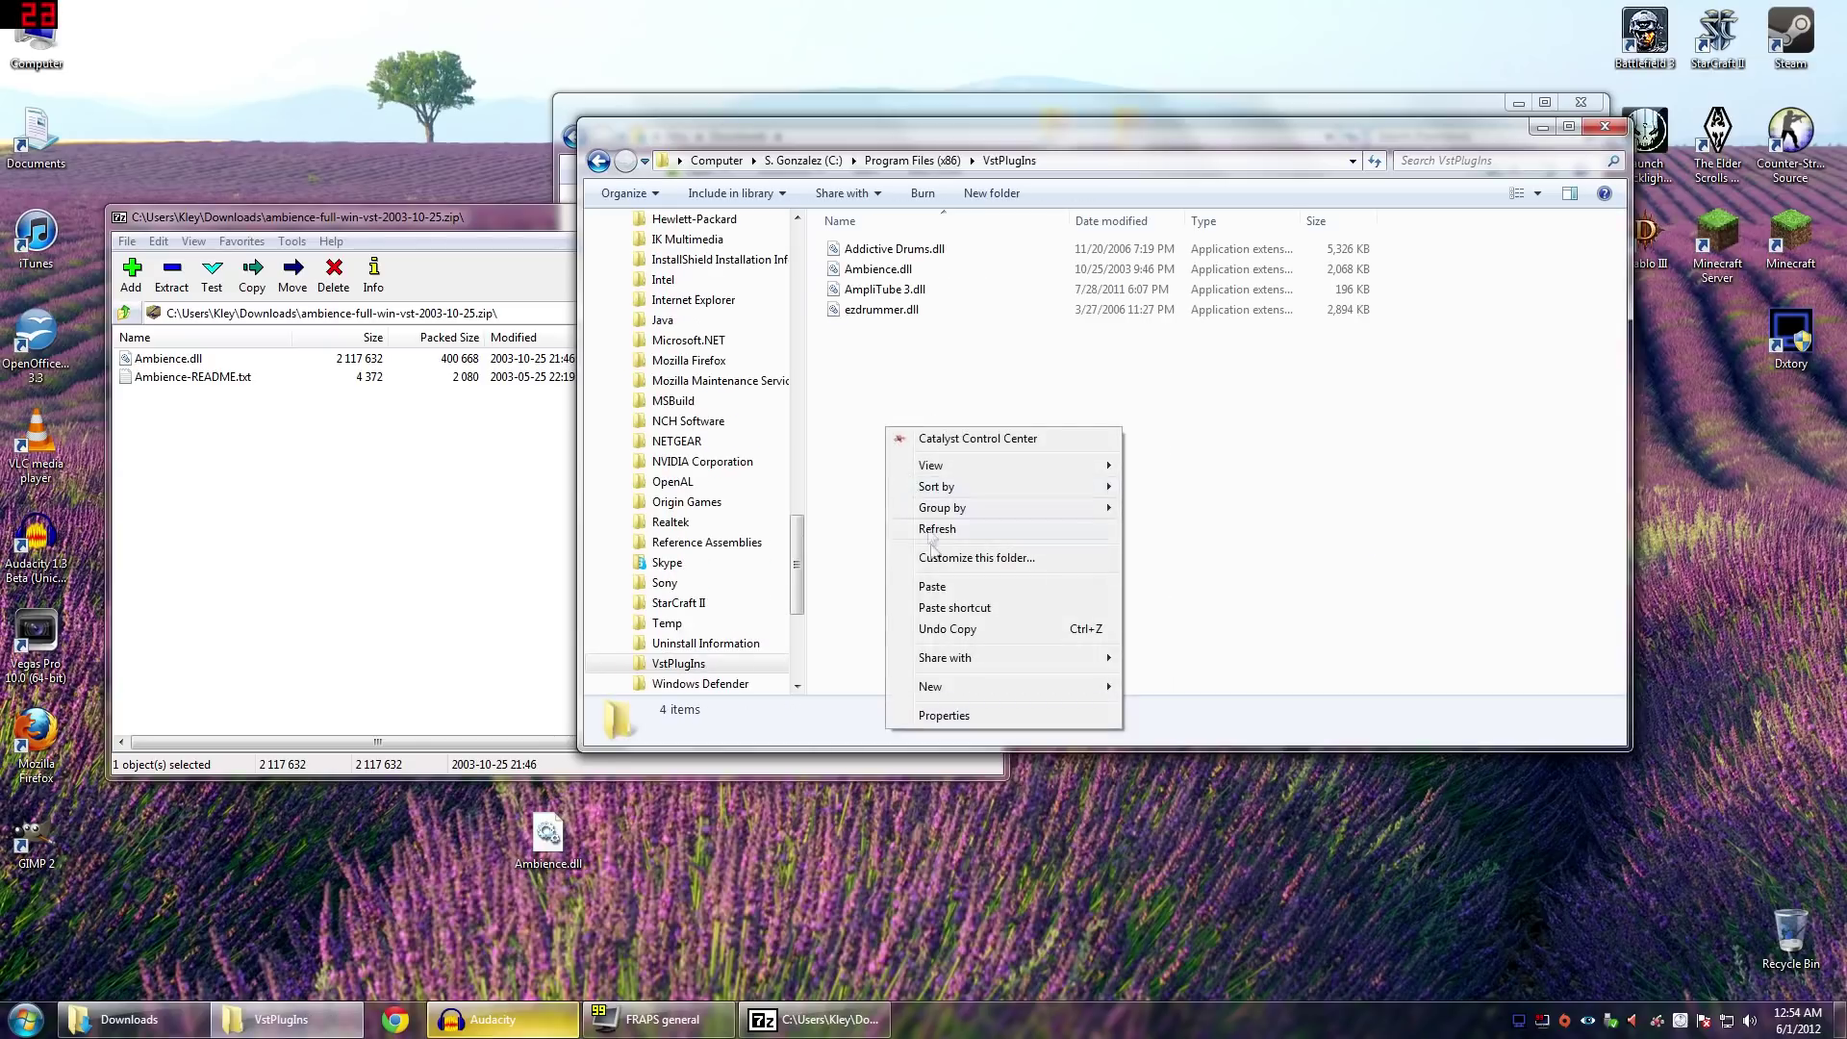
left_click(931, 587)
left_click(1085, 703)
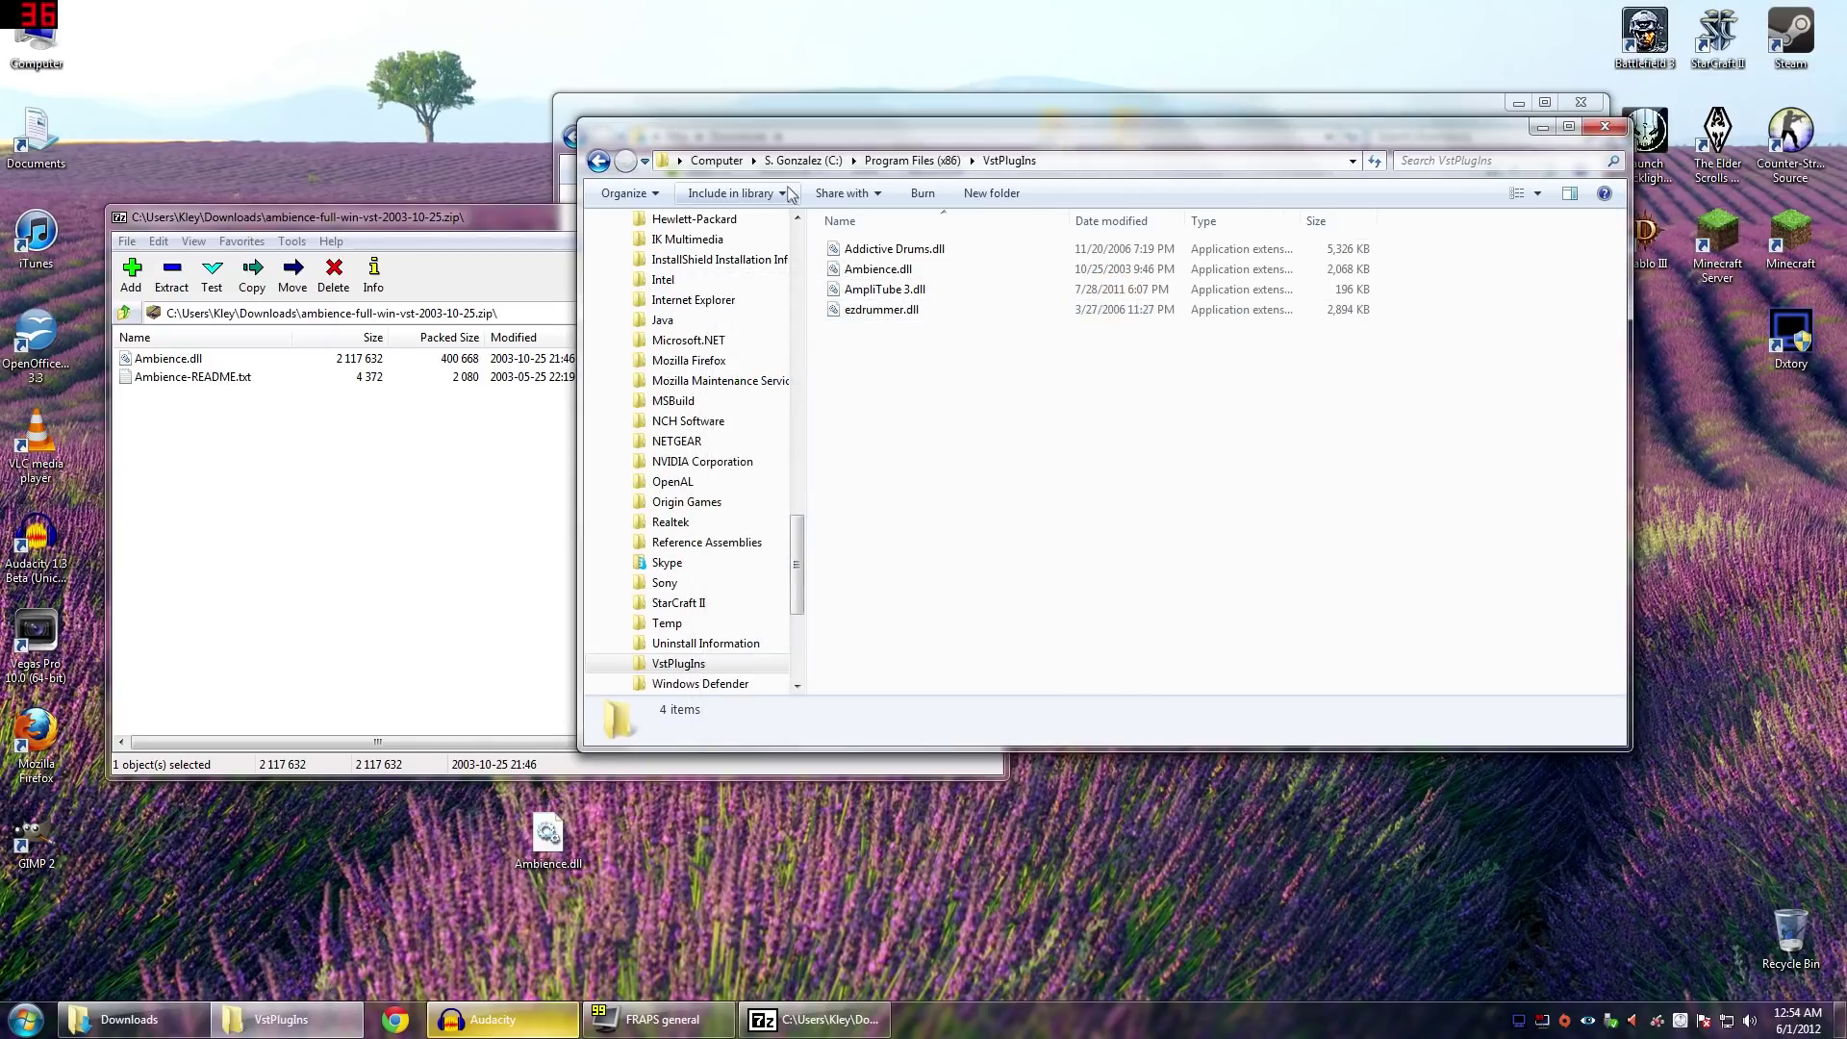
left_click(716, 160)
Paste Ambience.dll into E:\Program Files\VstPlugIns, keeping the existing copy
left_click(1086, 277)
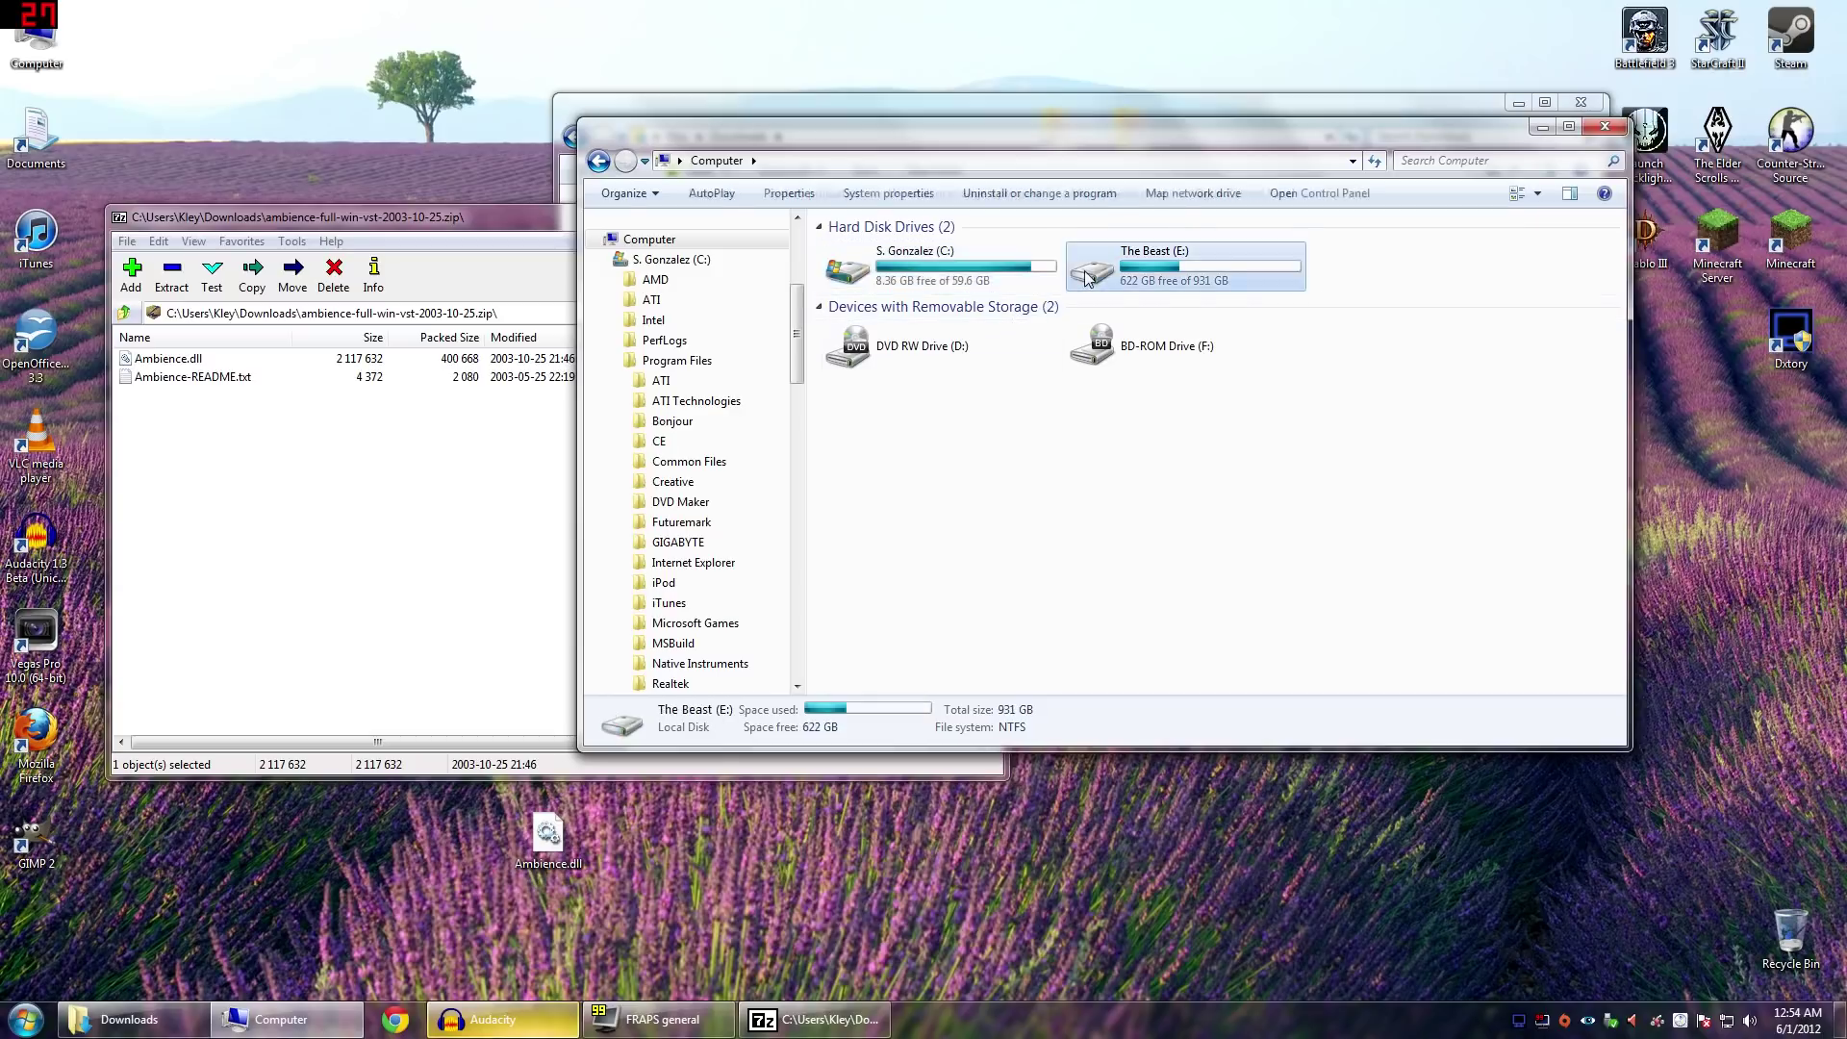
double_click(1087, 277)
double_click(893, 388)
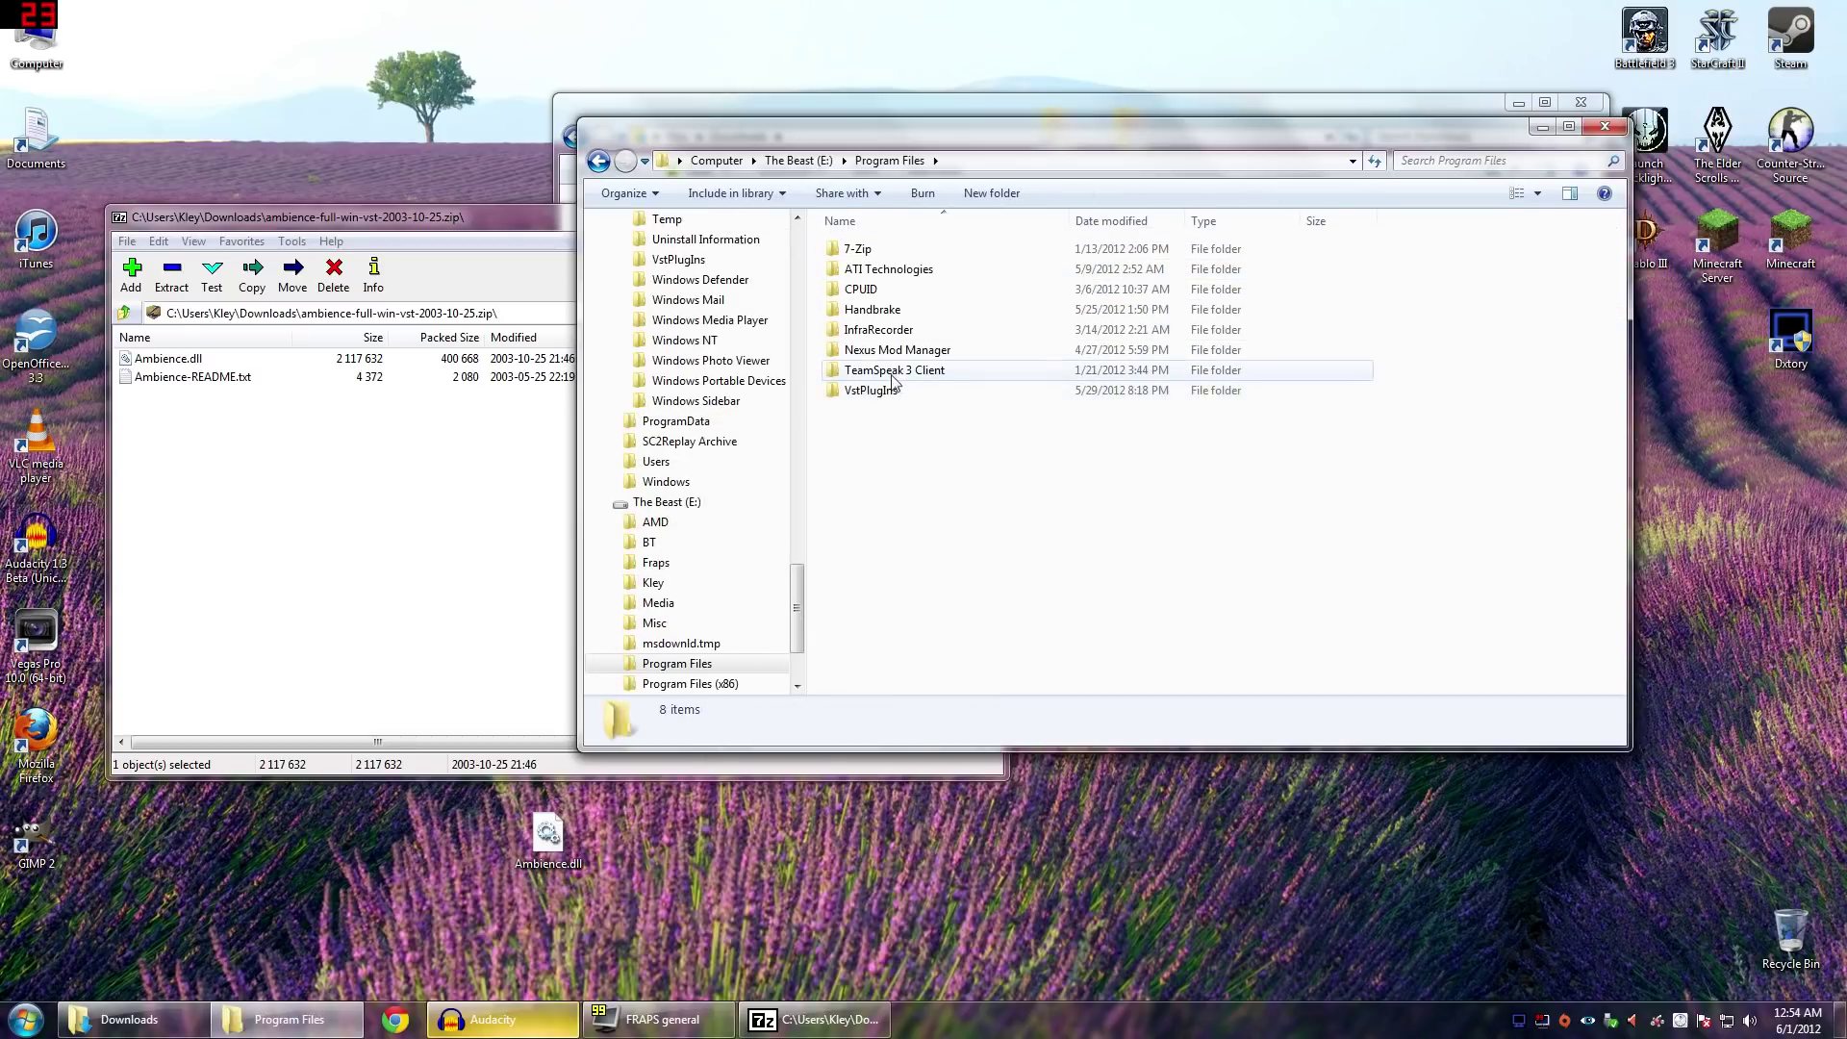
double_click(894, 387)
right_click(928, 384)
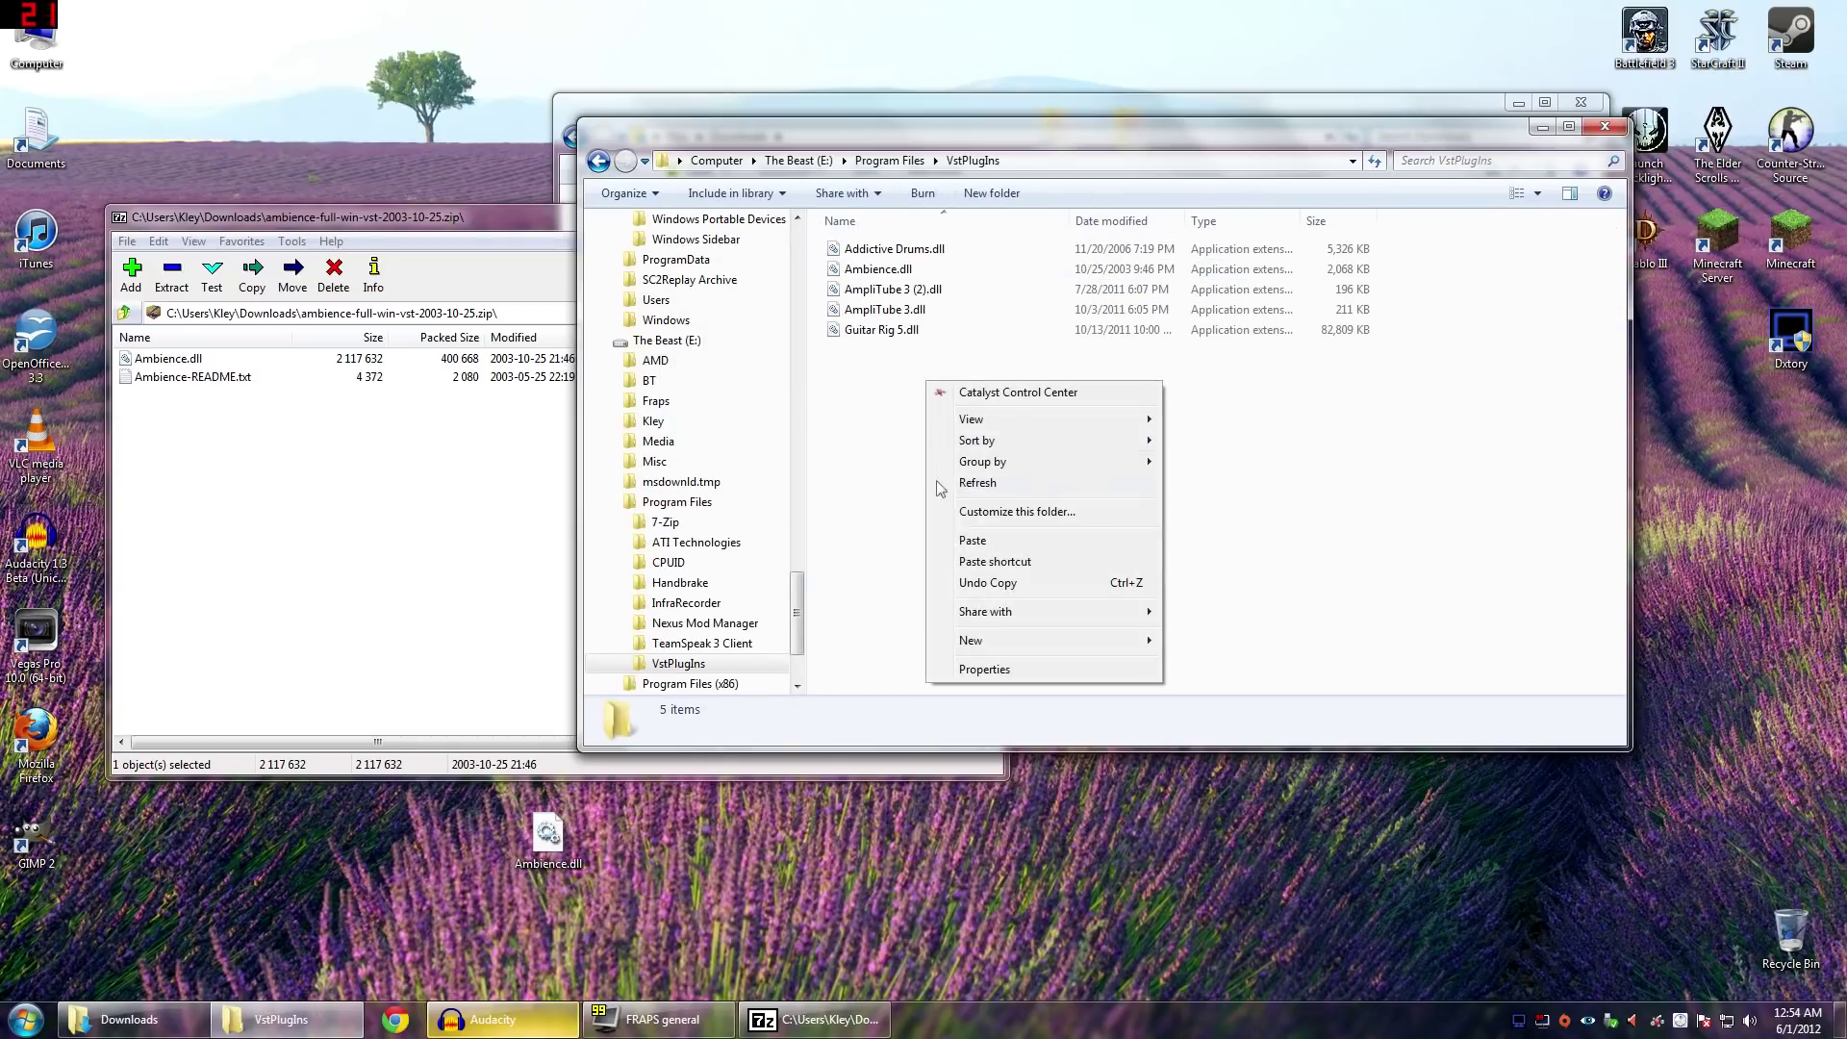
left_click(981, 540)
left_click(1117, 279)
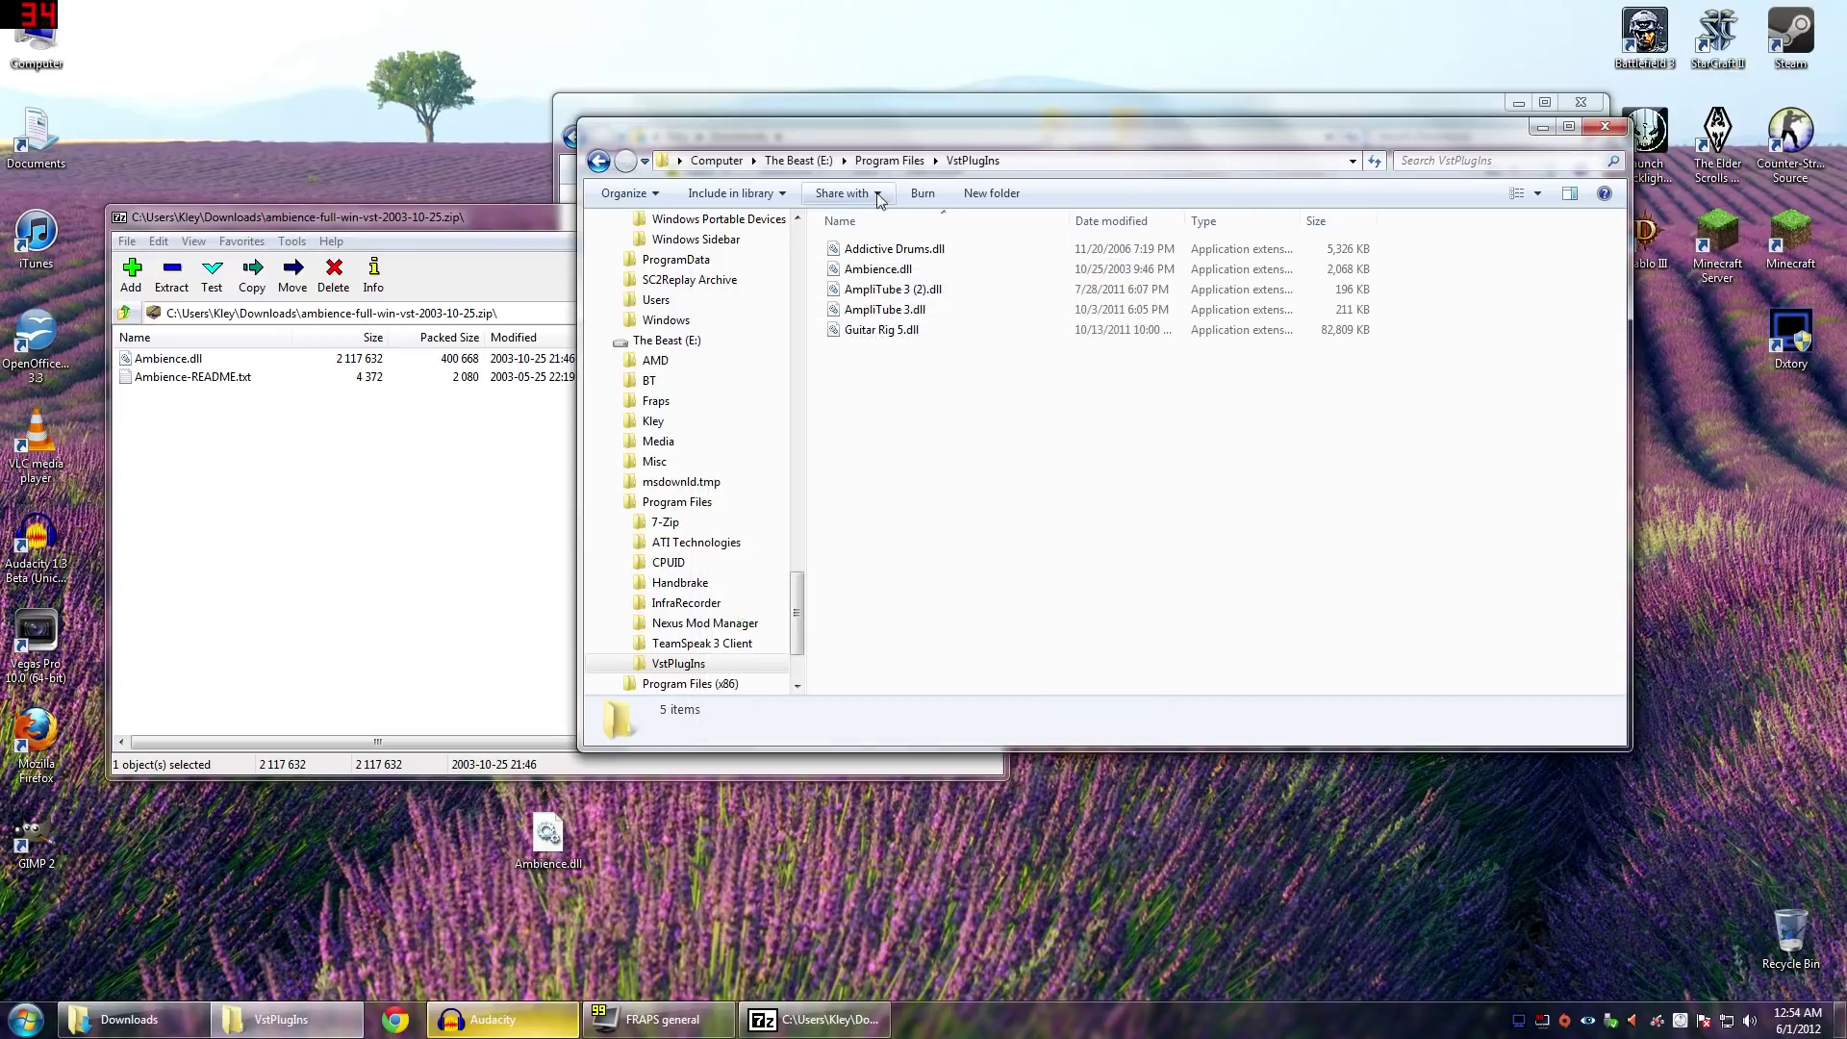
Paste Ambience.dll into E:\Program Files (x86)\VstPlugIns, keeping the existing copy
left_click(871, 161)
left_click(799, 160)
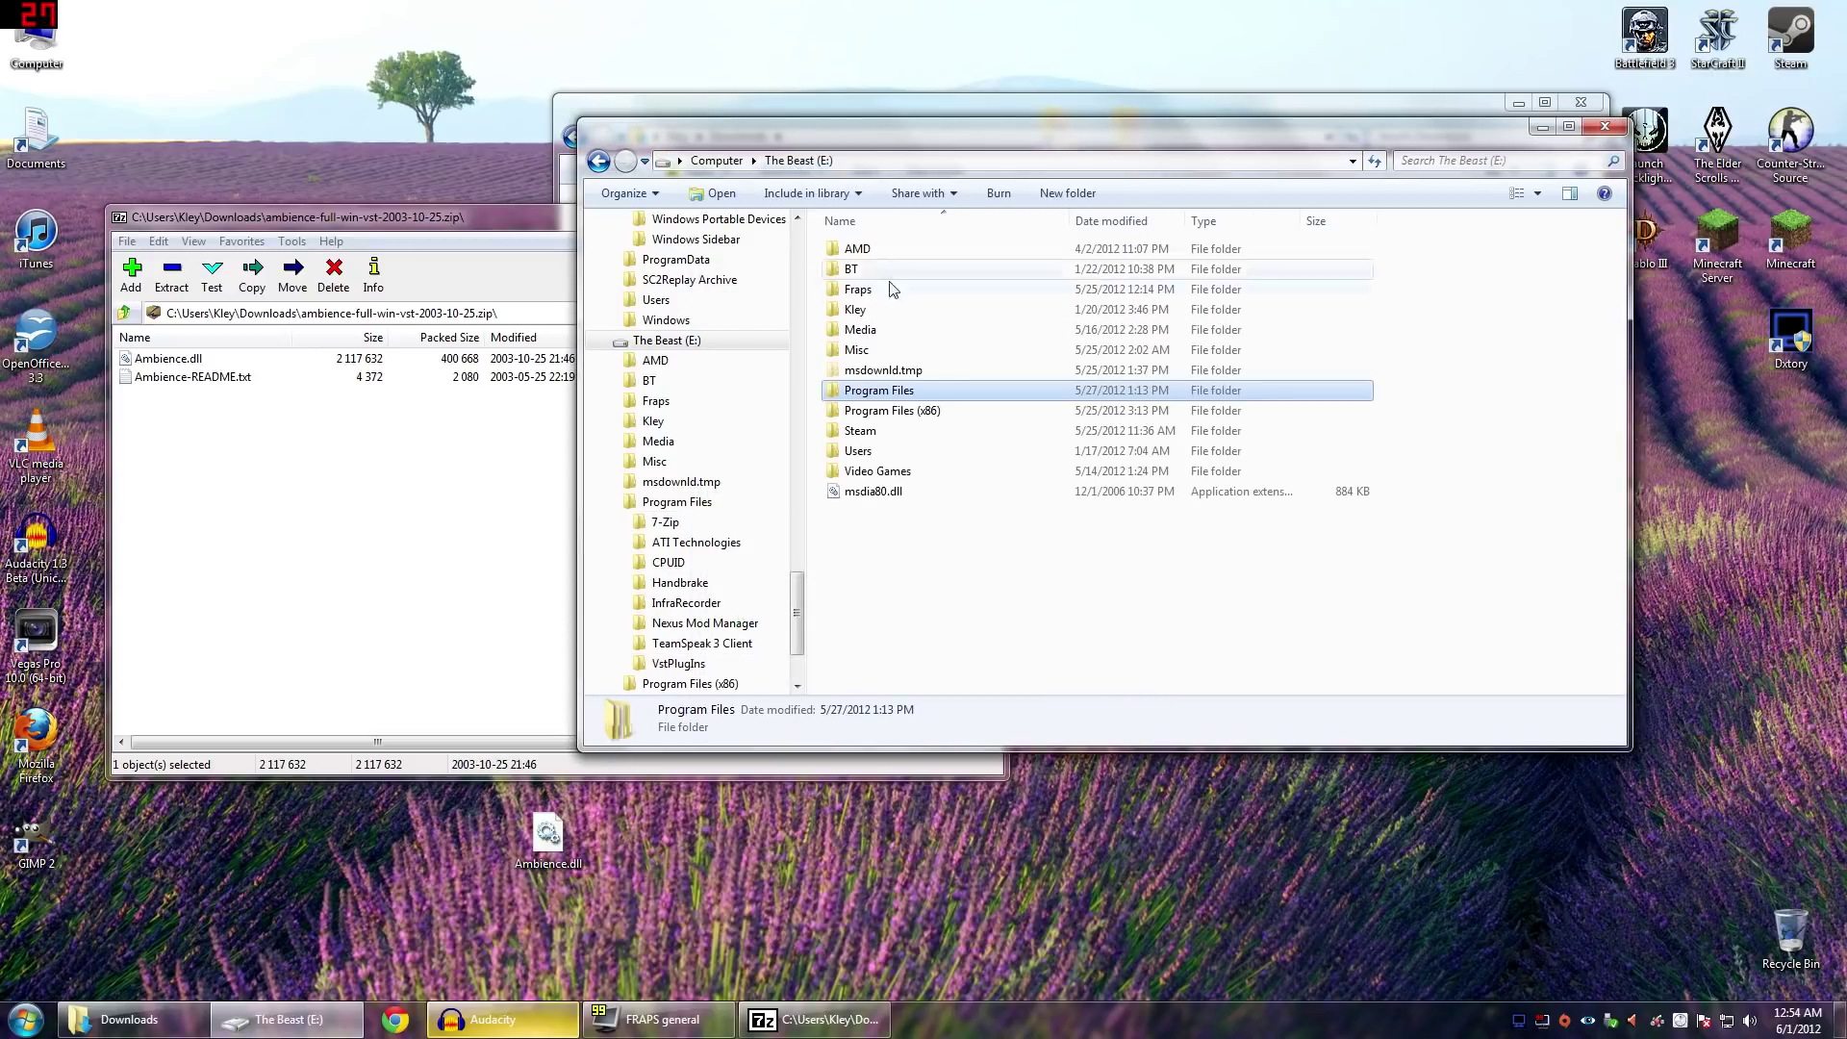
double_click(896, 411)
scroll(890, 461, "down", 2)
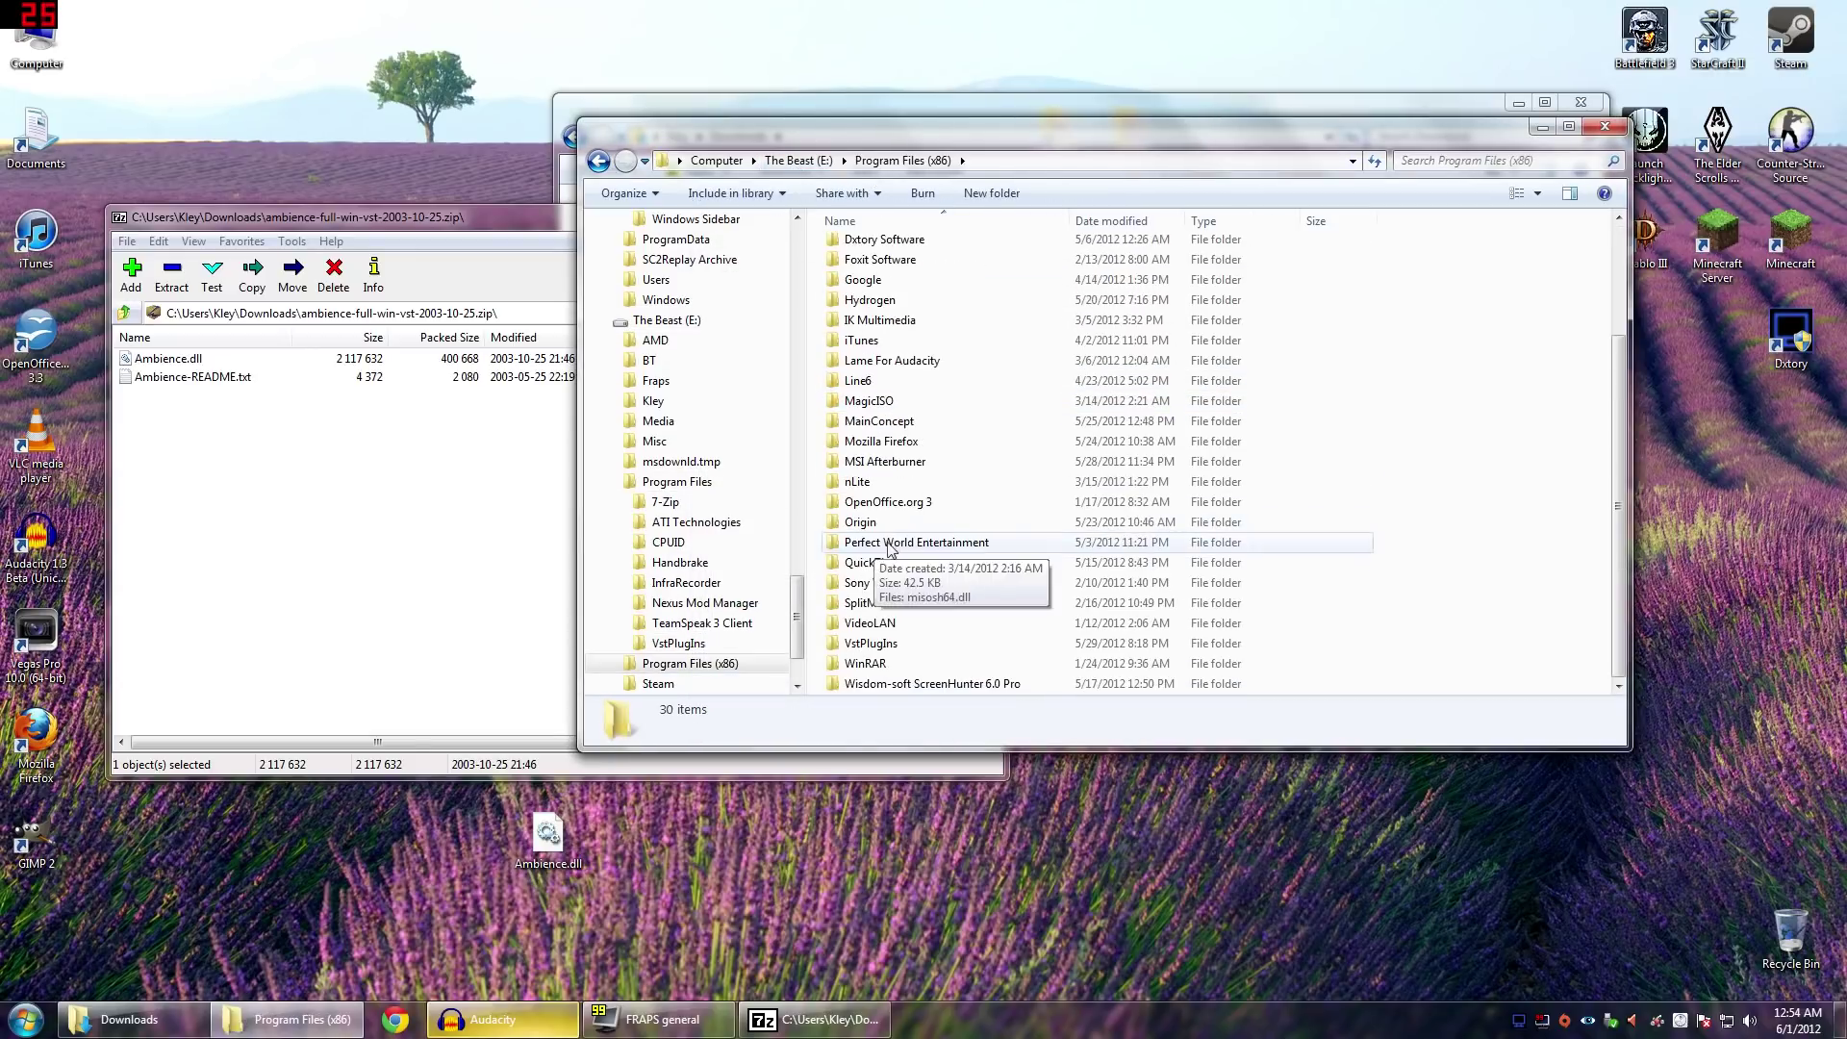
double_click(871, 644)
right_click(914, 436)
left_click(967, 586)
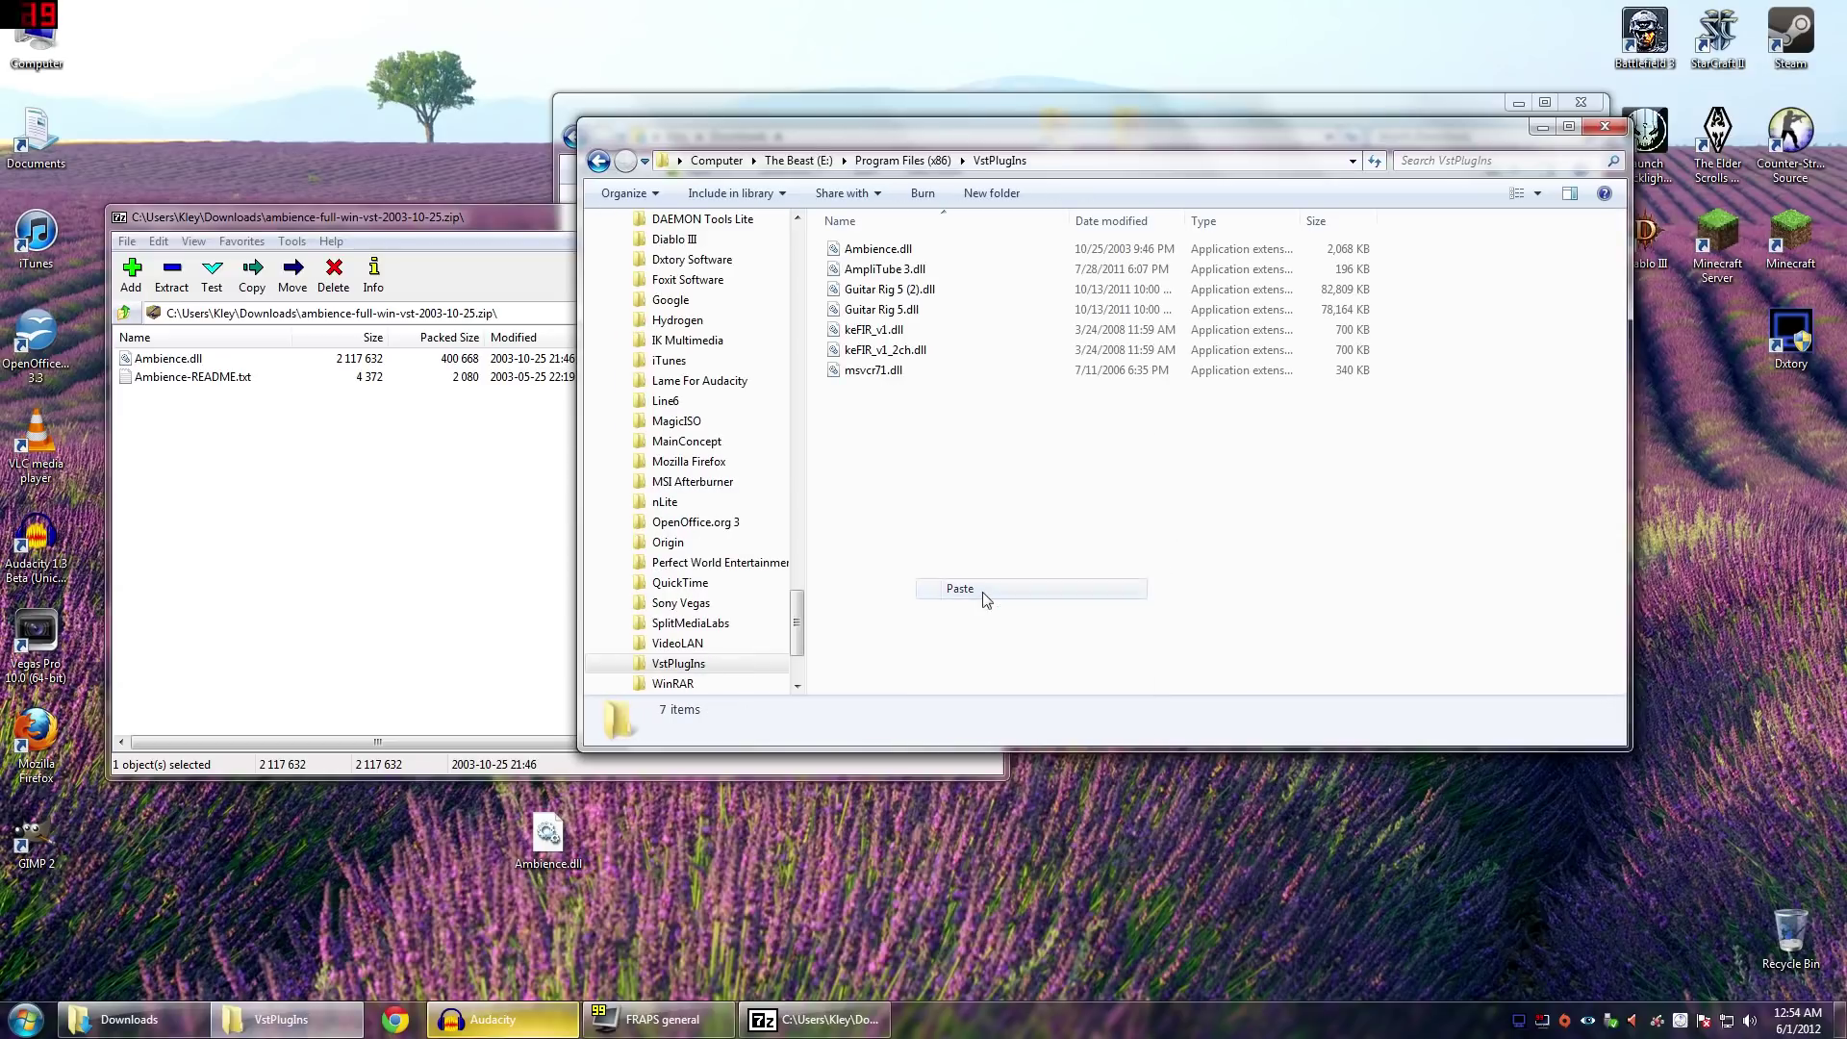
left_click(1088, 703)
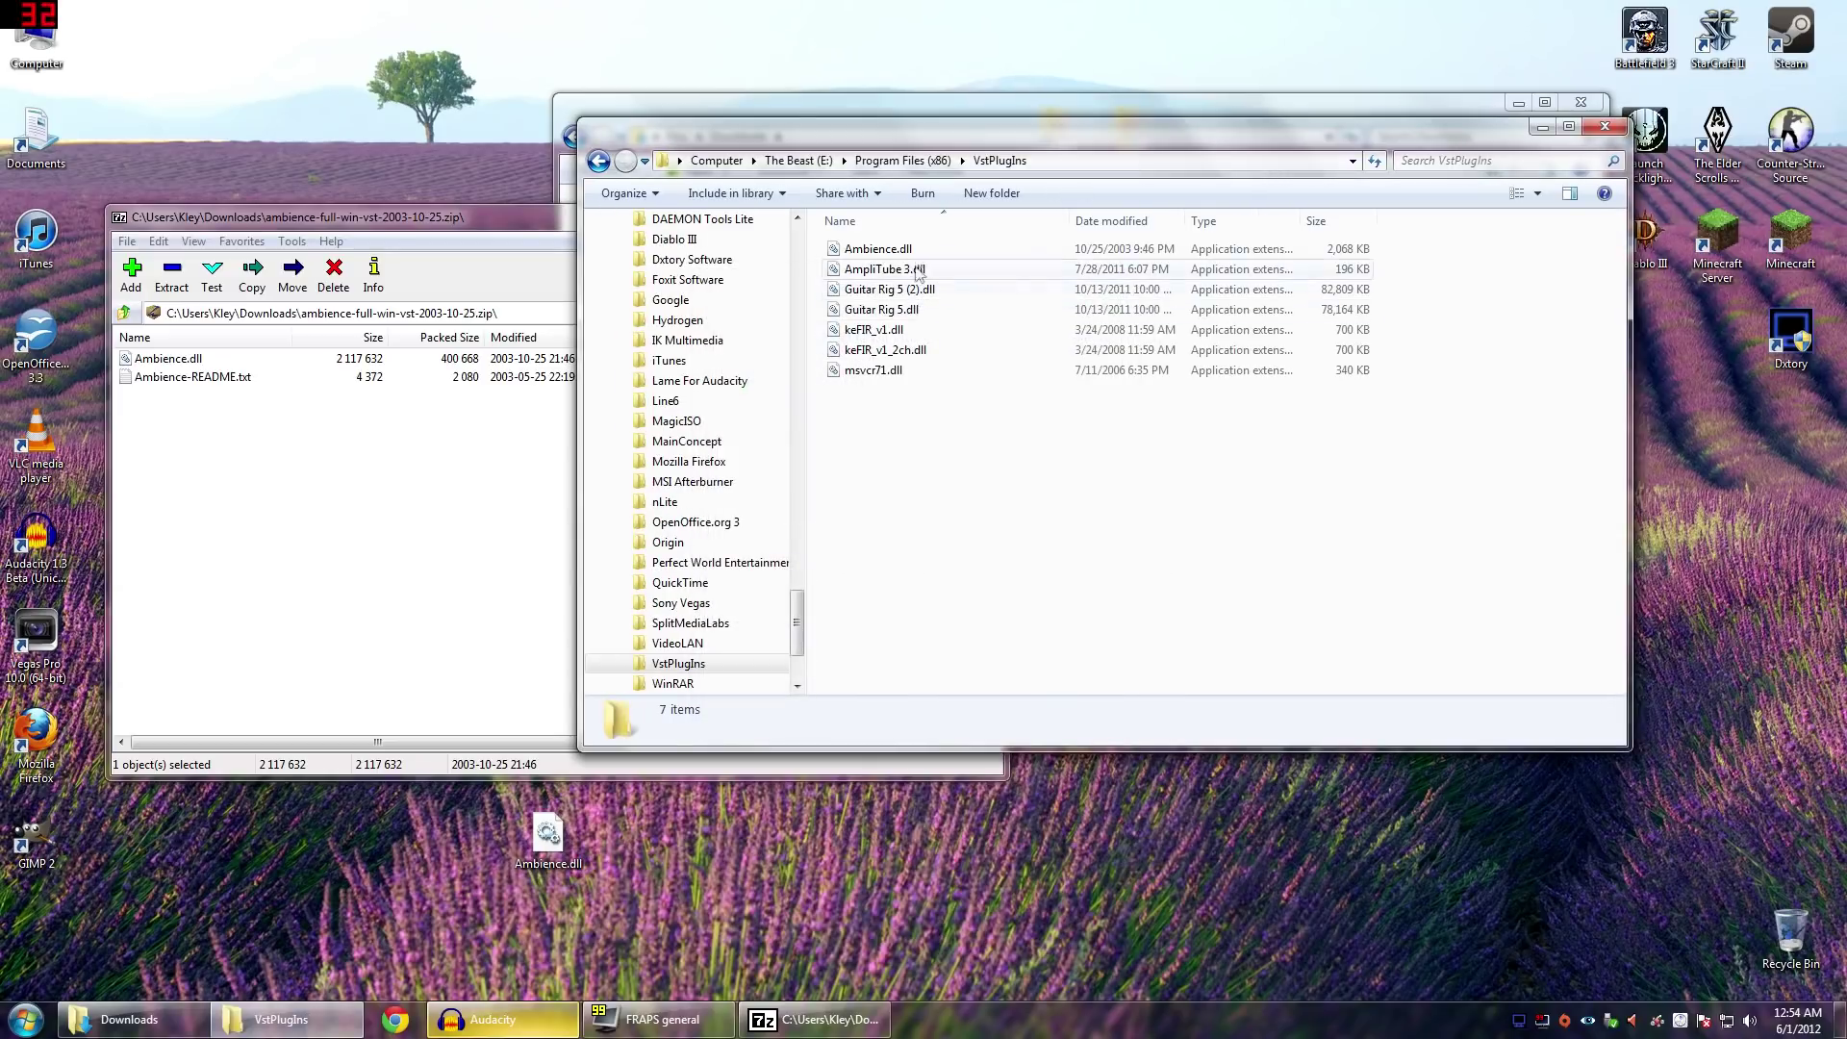
Check Ambience.dll is in C:\Program Files\VstPlugIns, close the window, and launch Audacity
left_click_drag(1506, 131, 1555, 204)
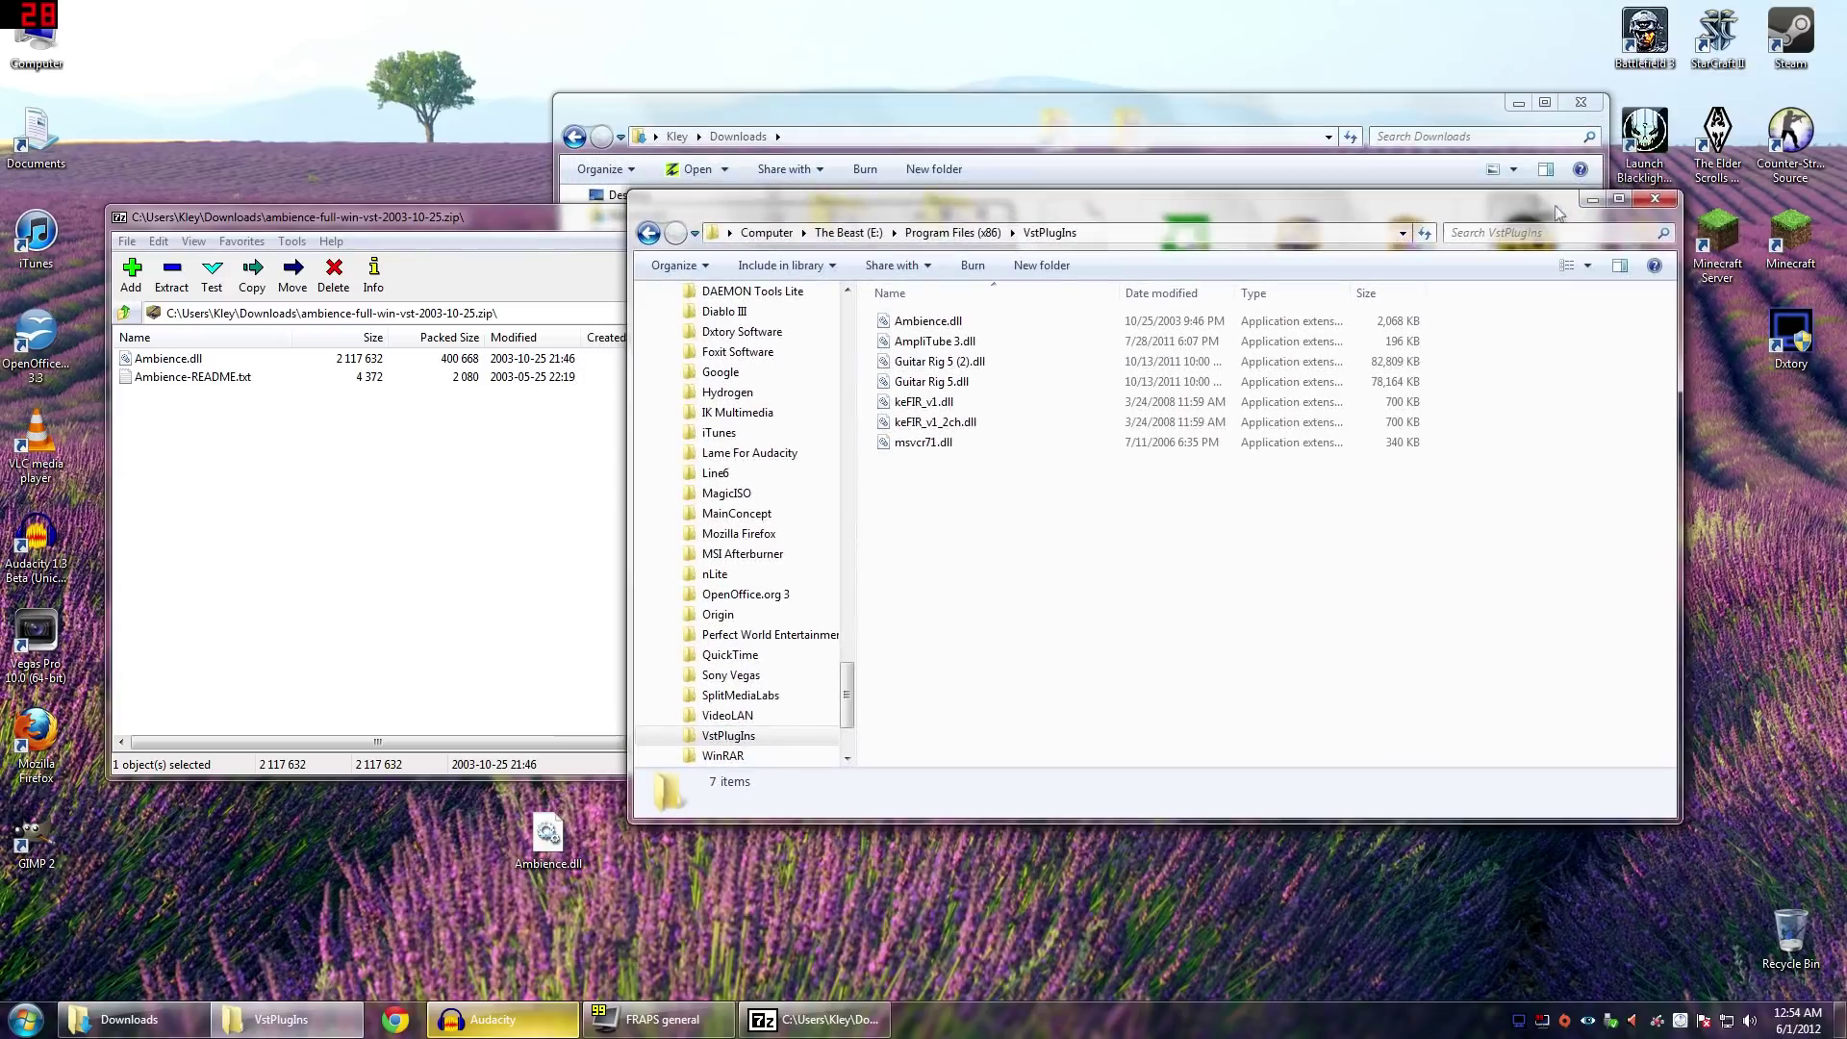
left_click(767, 232)
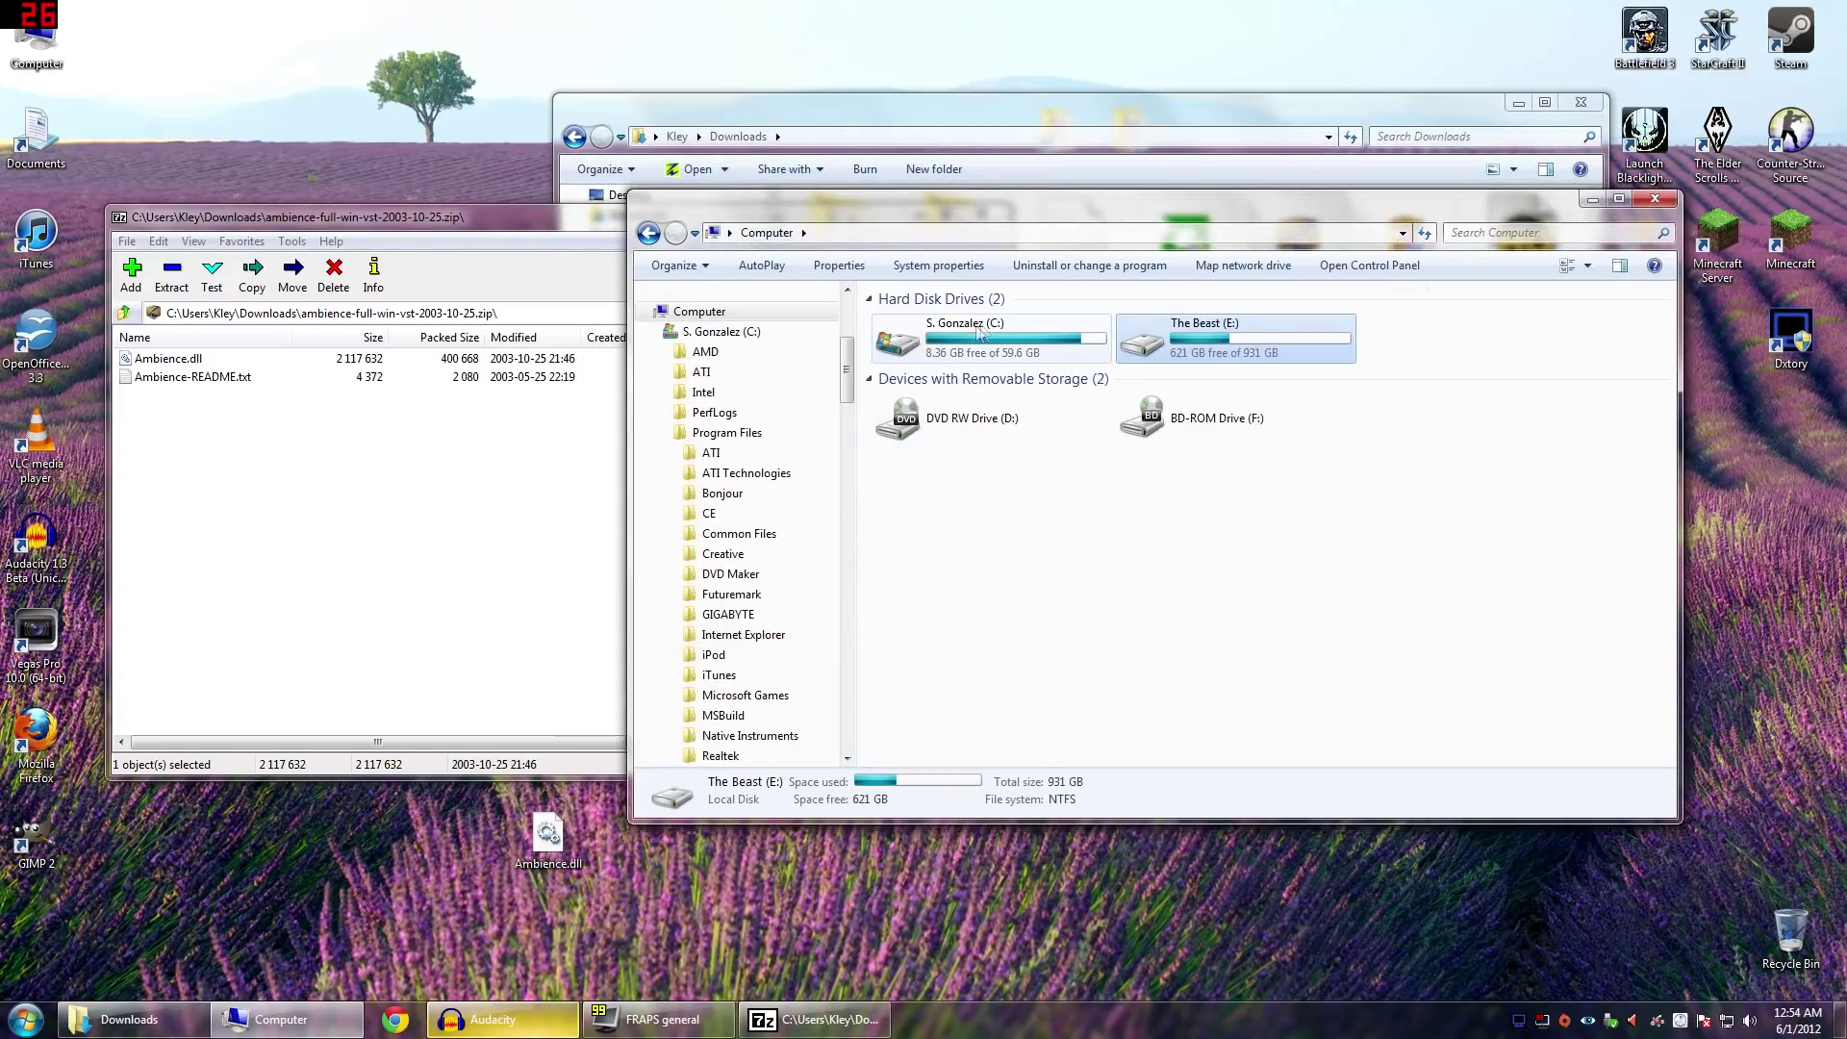
double_click(955, 338)
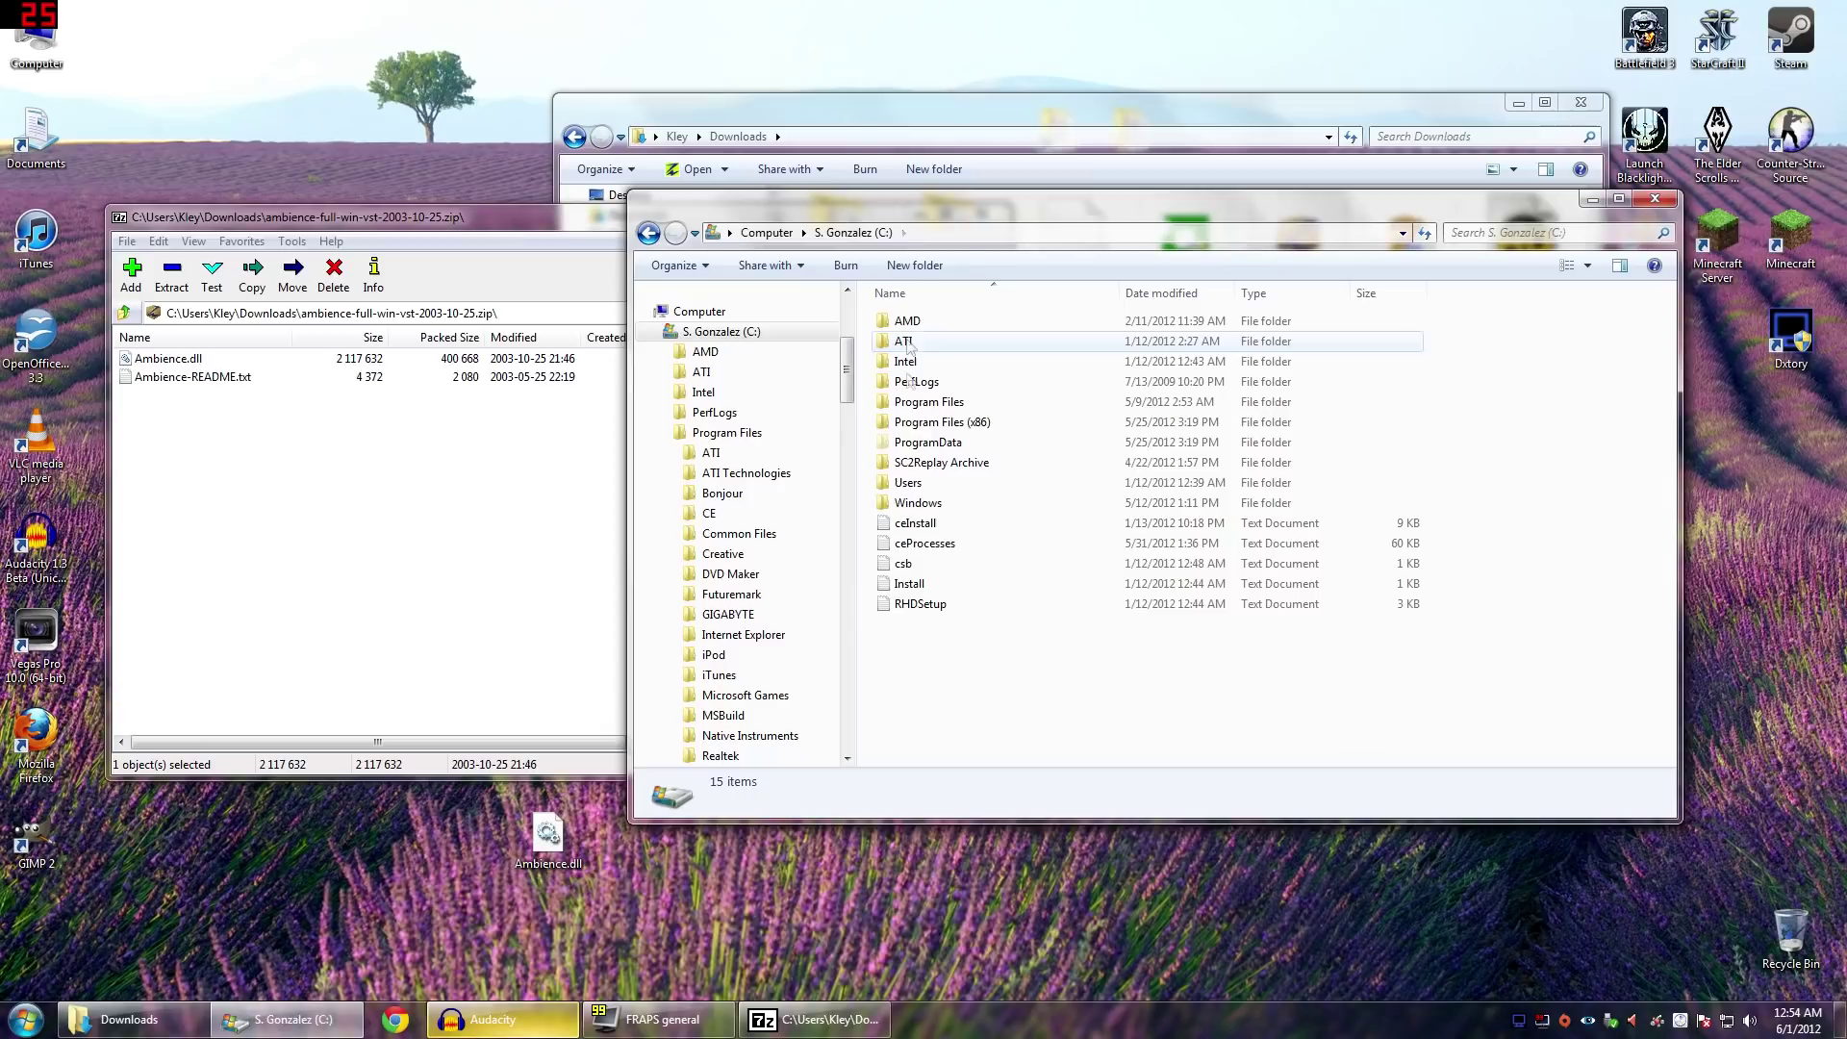
double_click(945, 403)
scroll(967, 531, "down", 2)
double_click(924, 601)
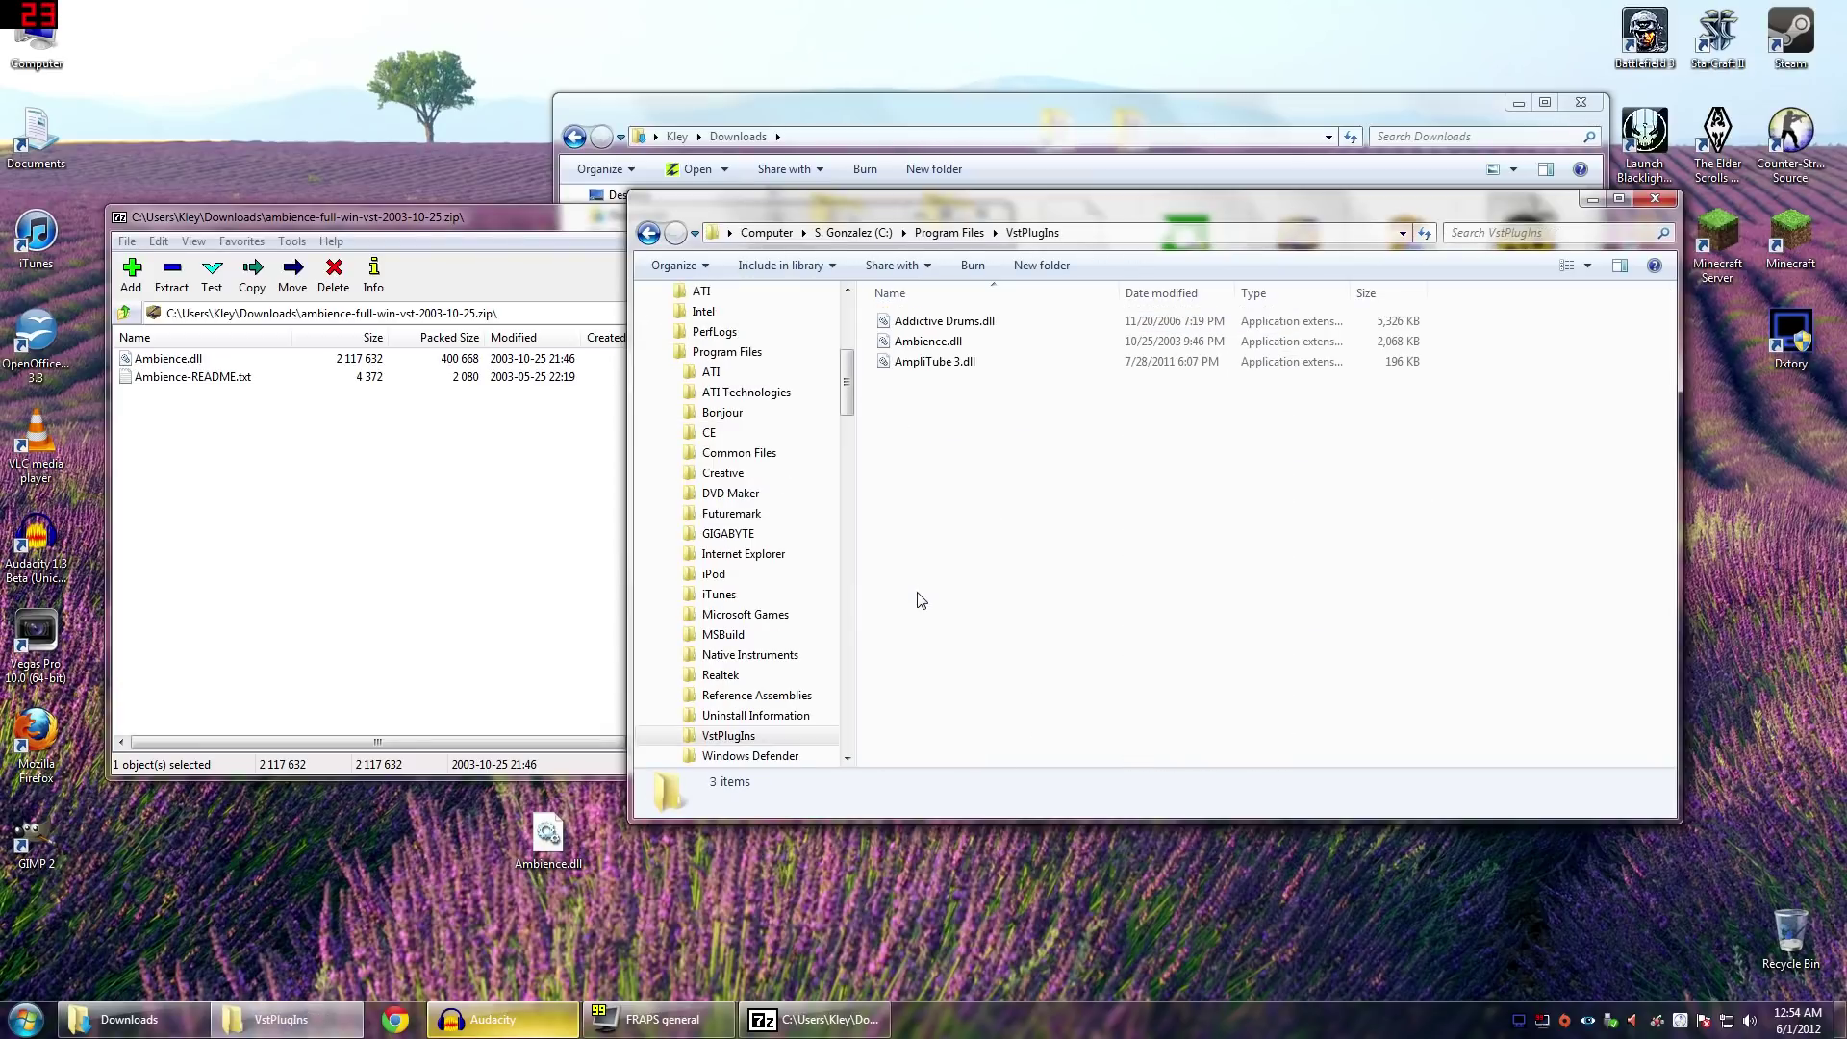
left_click(1655, 200)
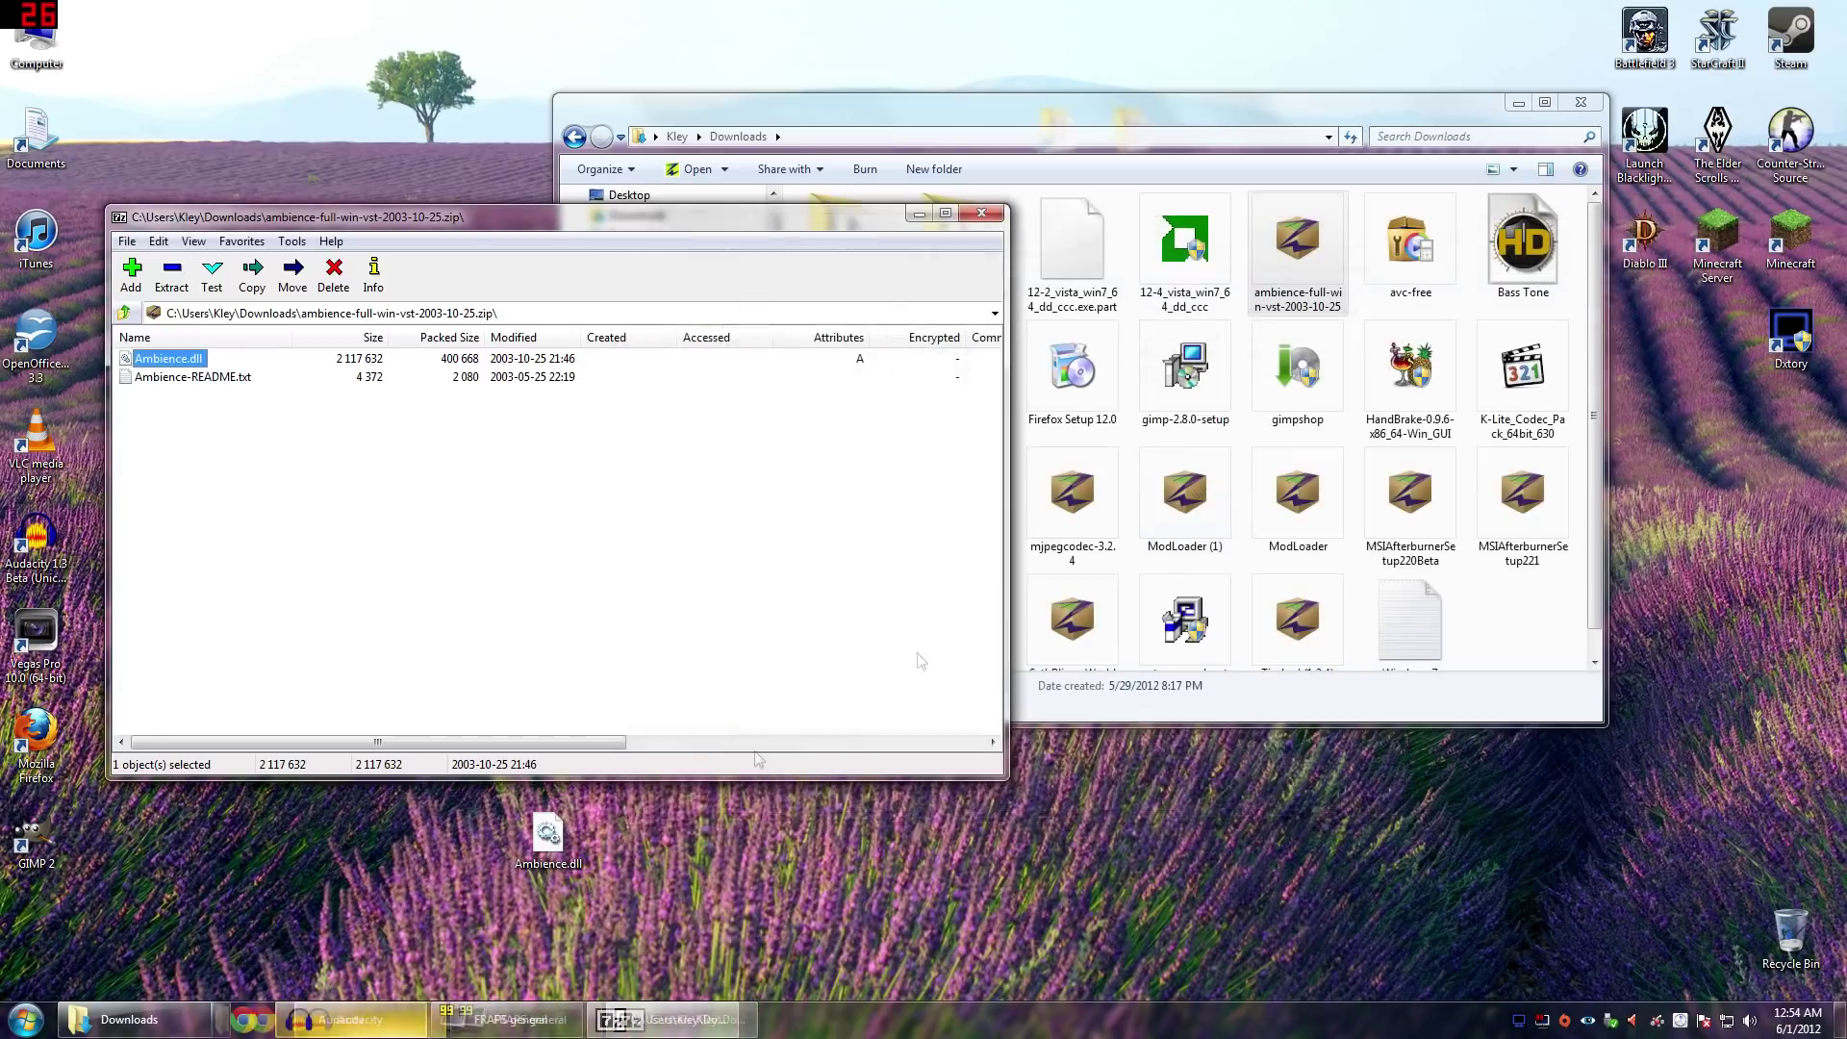
double_click(31, 549)
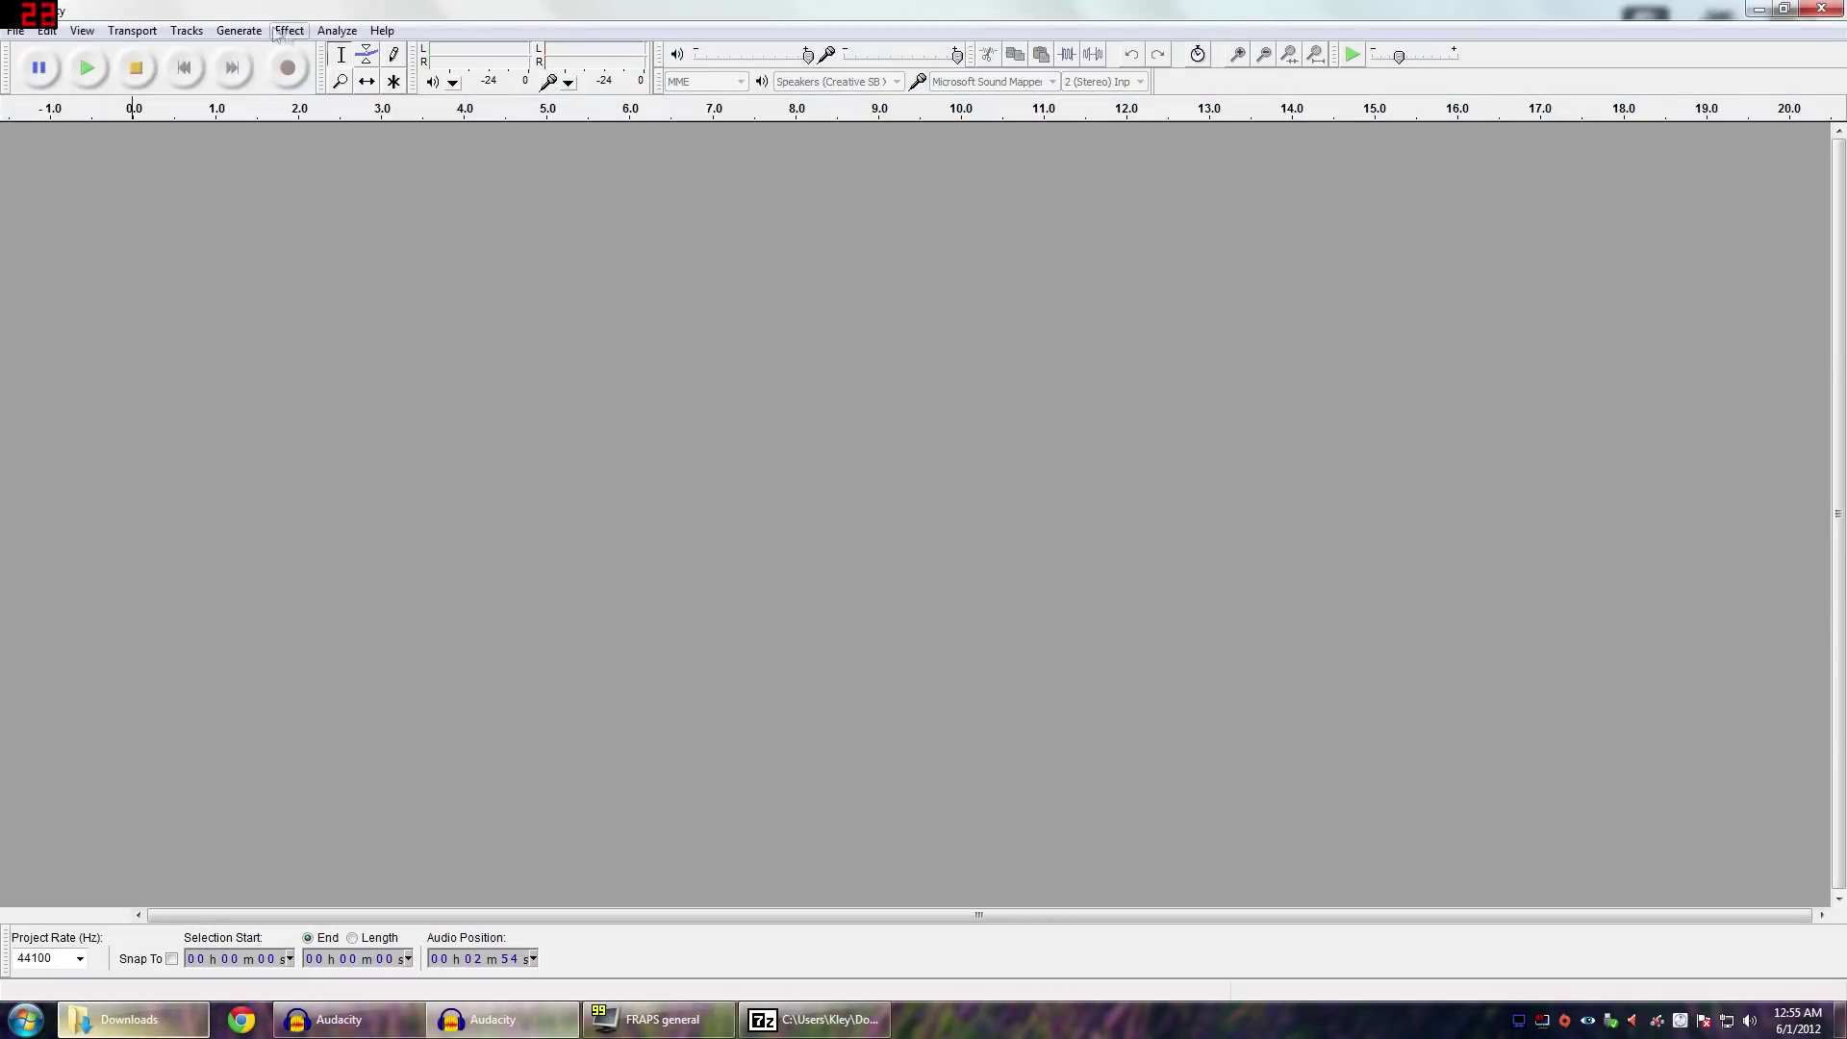
Enable 'Rescan VST effects next time Audacity is started' in Effects preferences, save, and quit Audacity
left_click(15, 30)
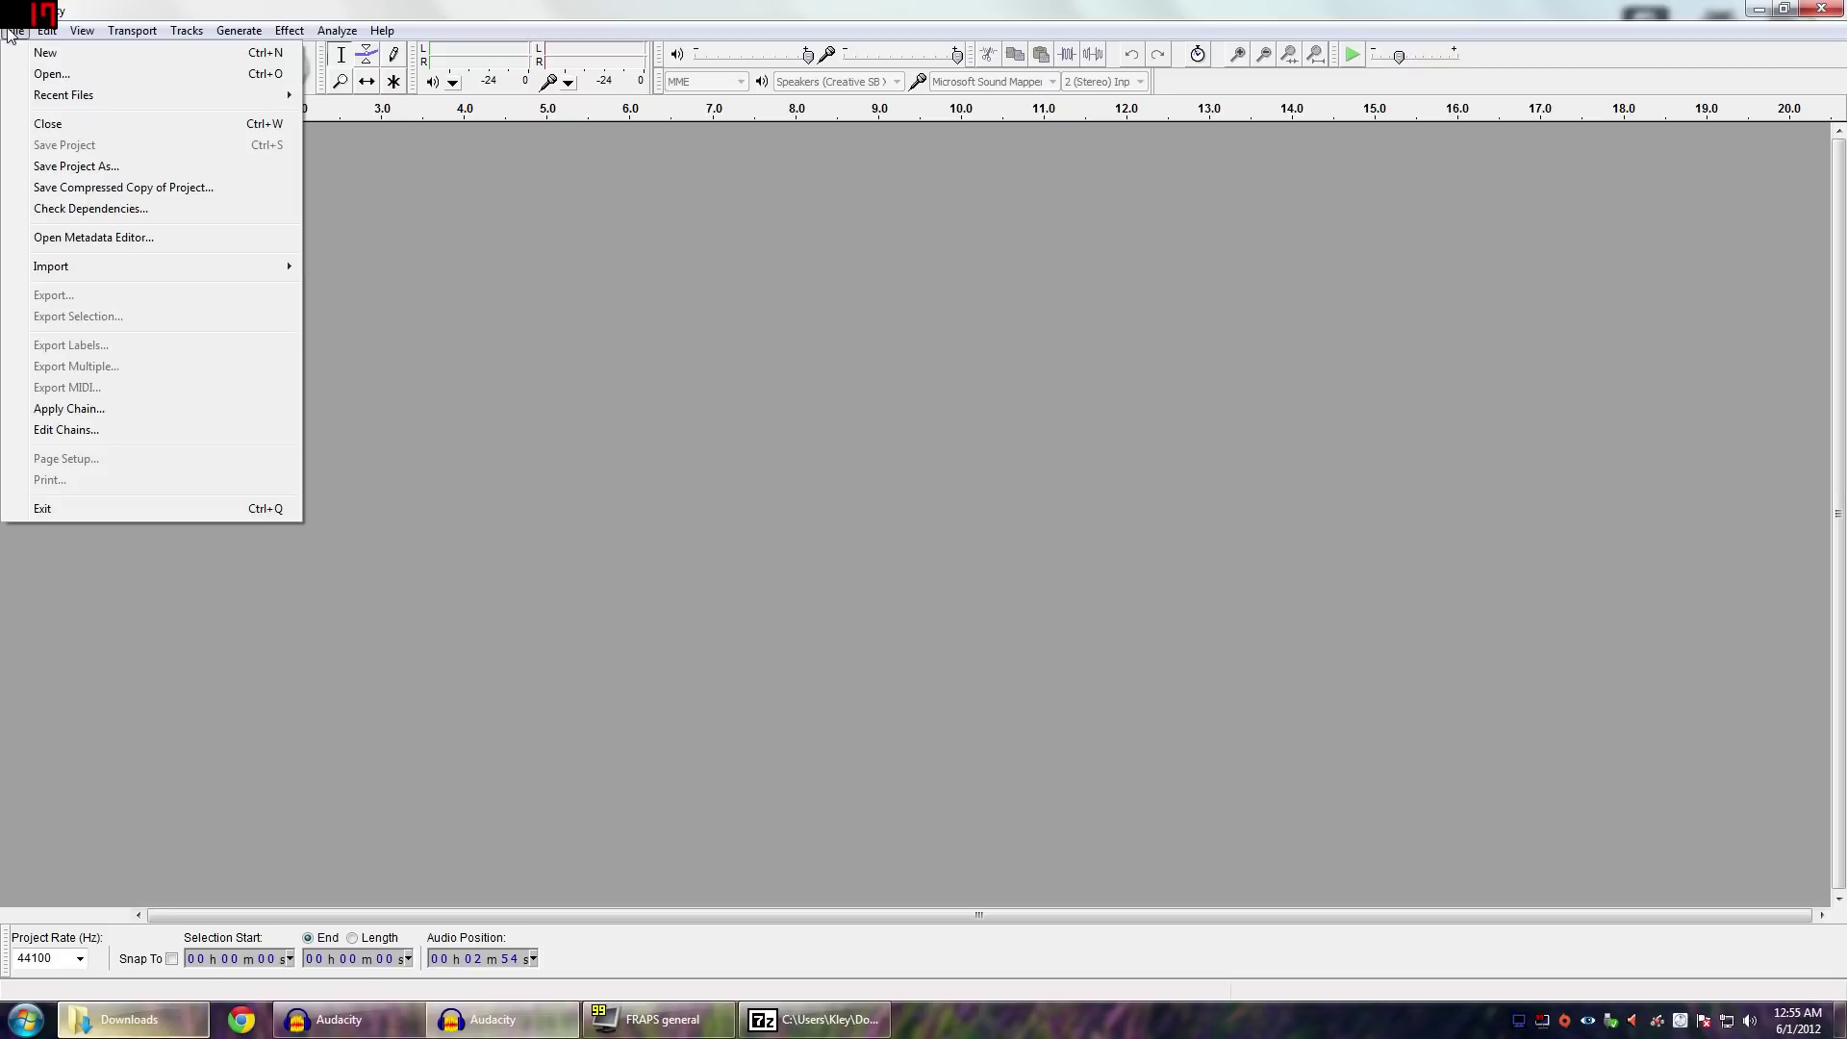
mouse_move(43, 36)
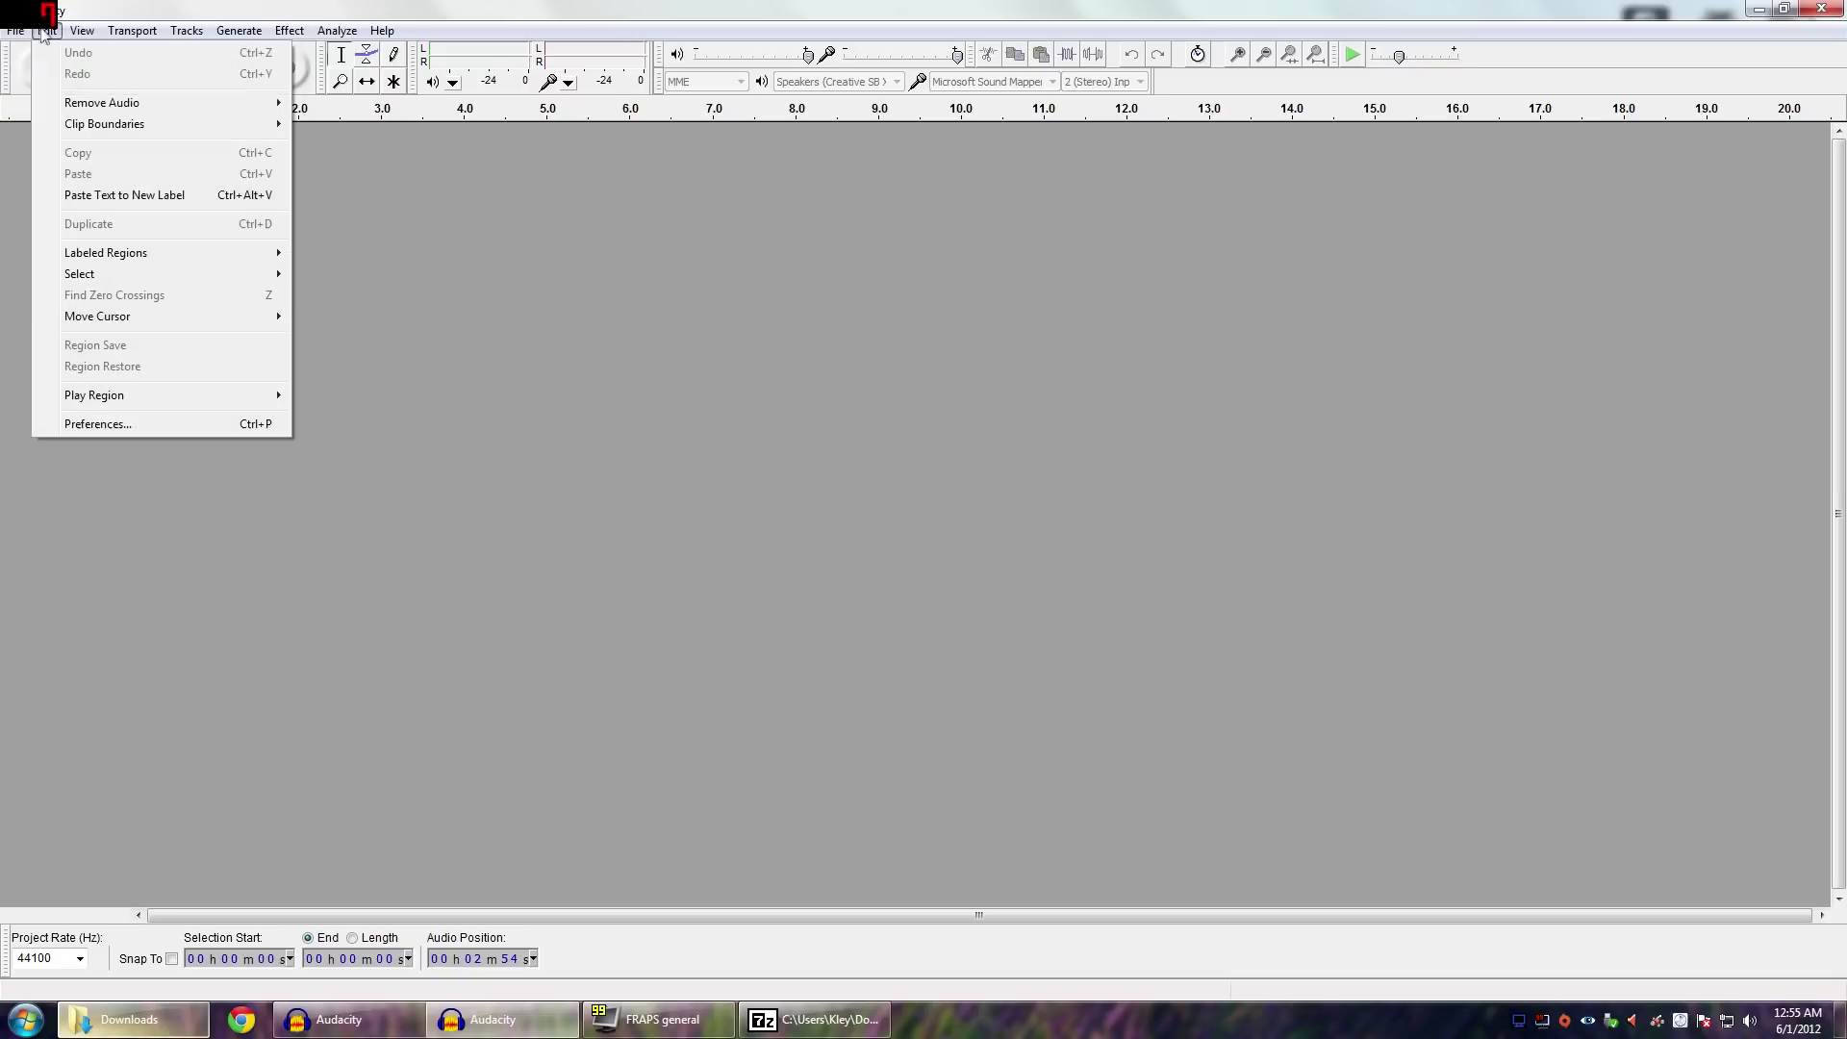
left_click(265, 424)
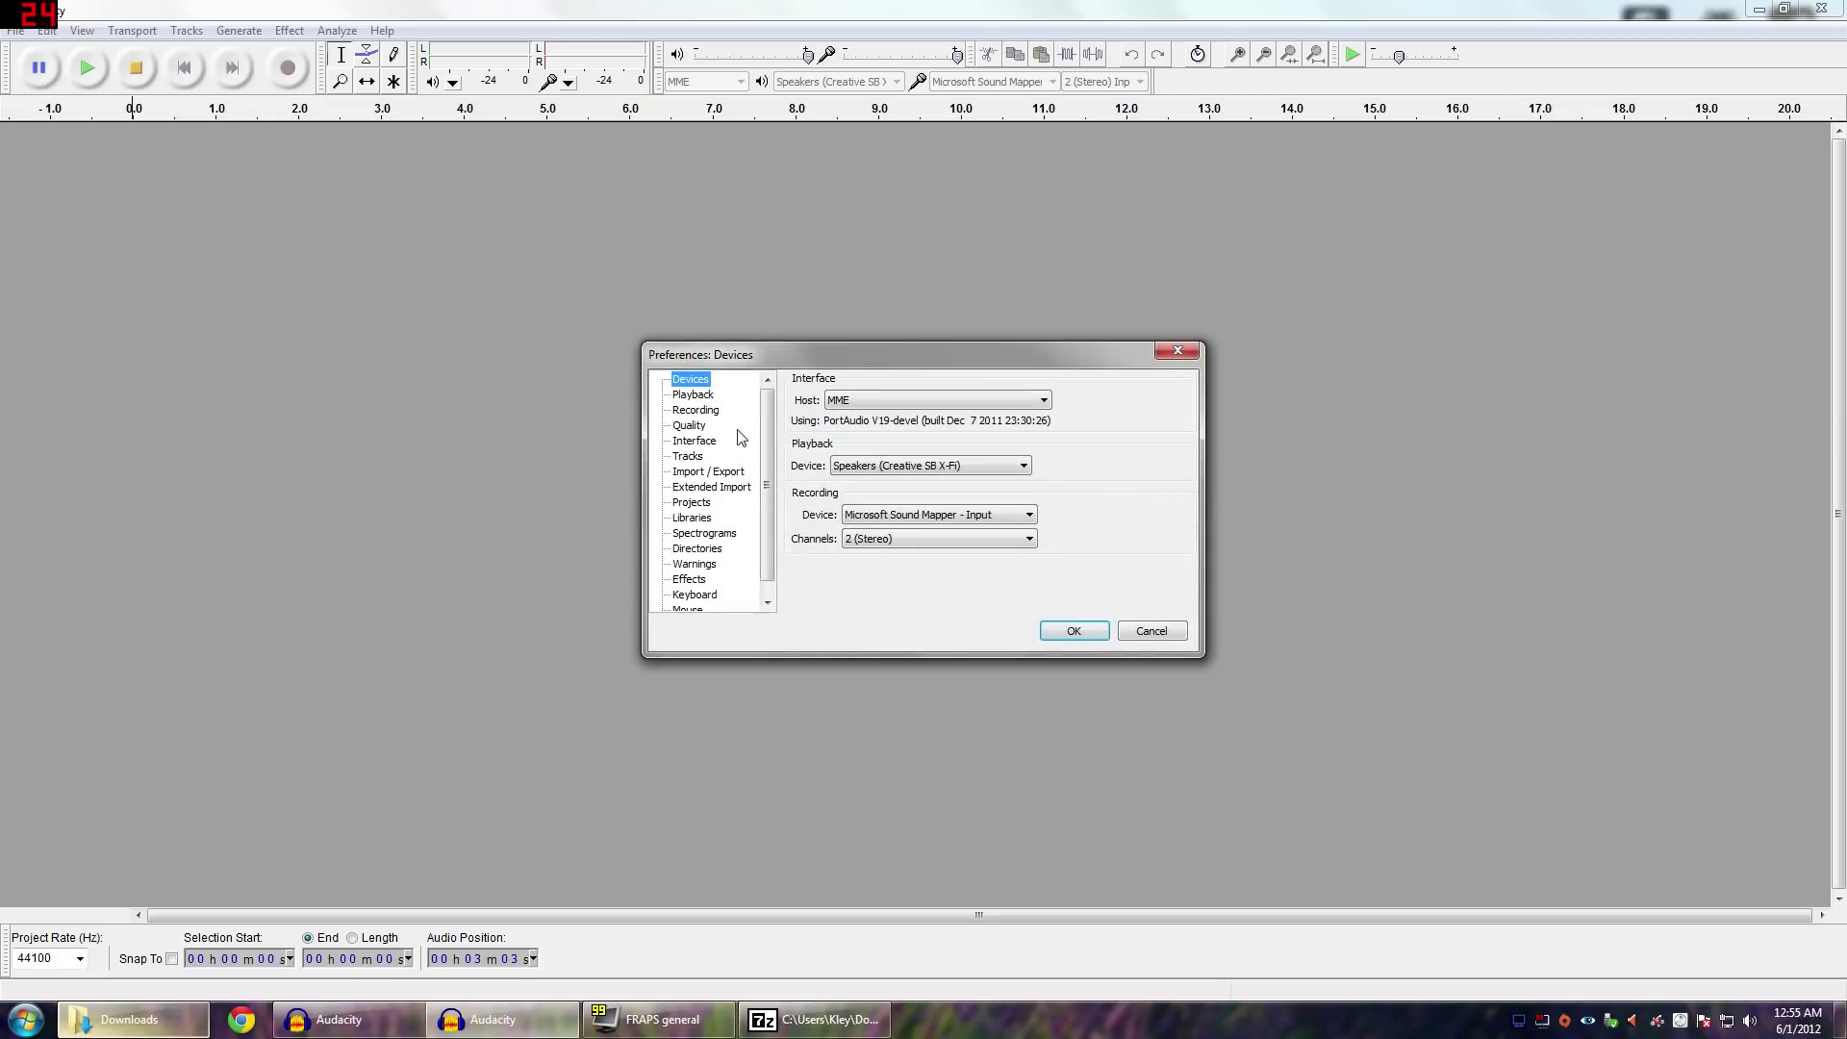
scroll(776, 481, "down", 1)
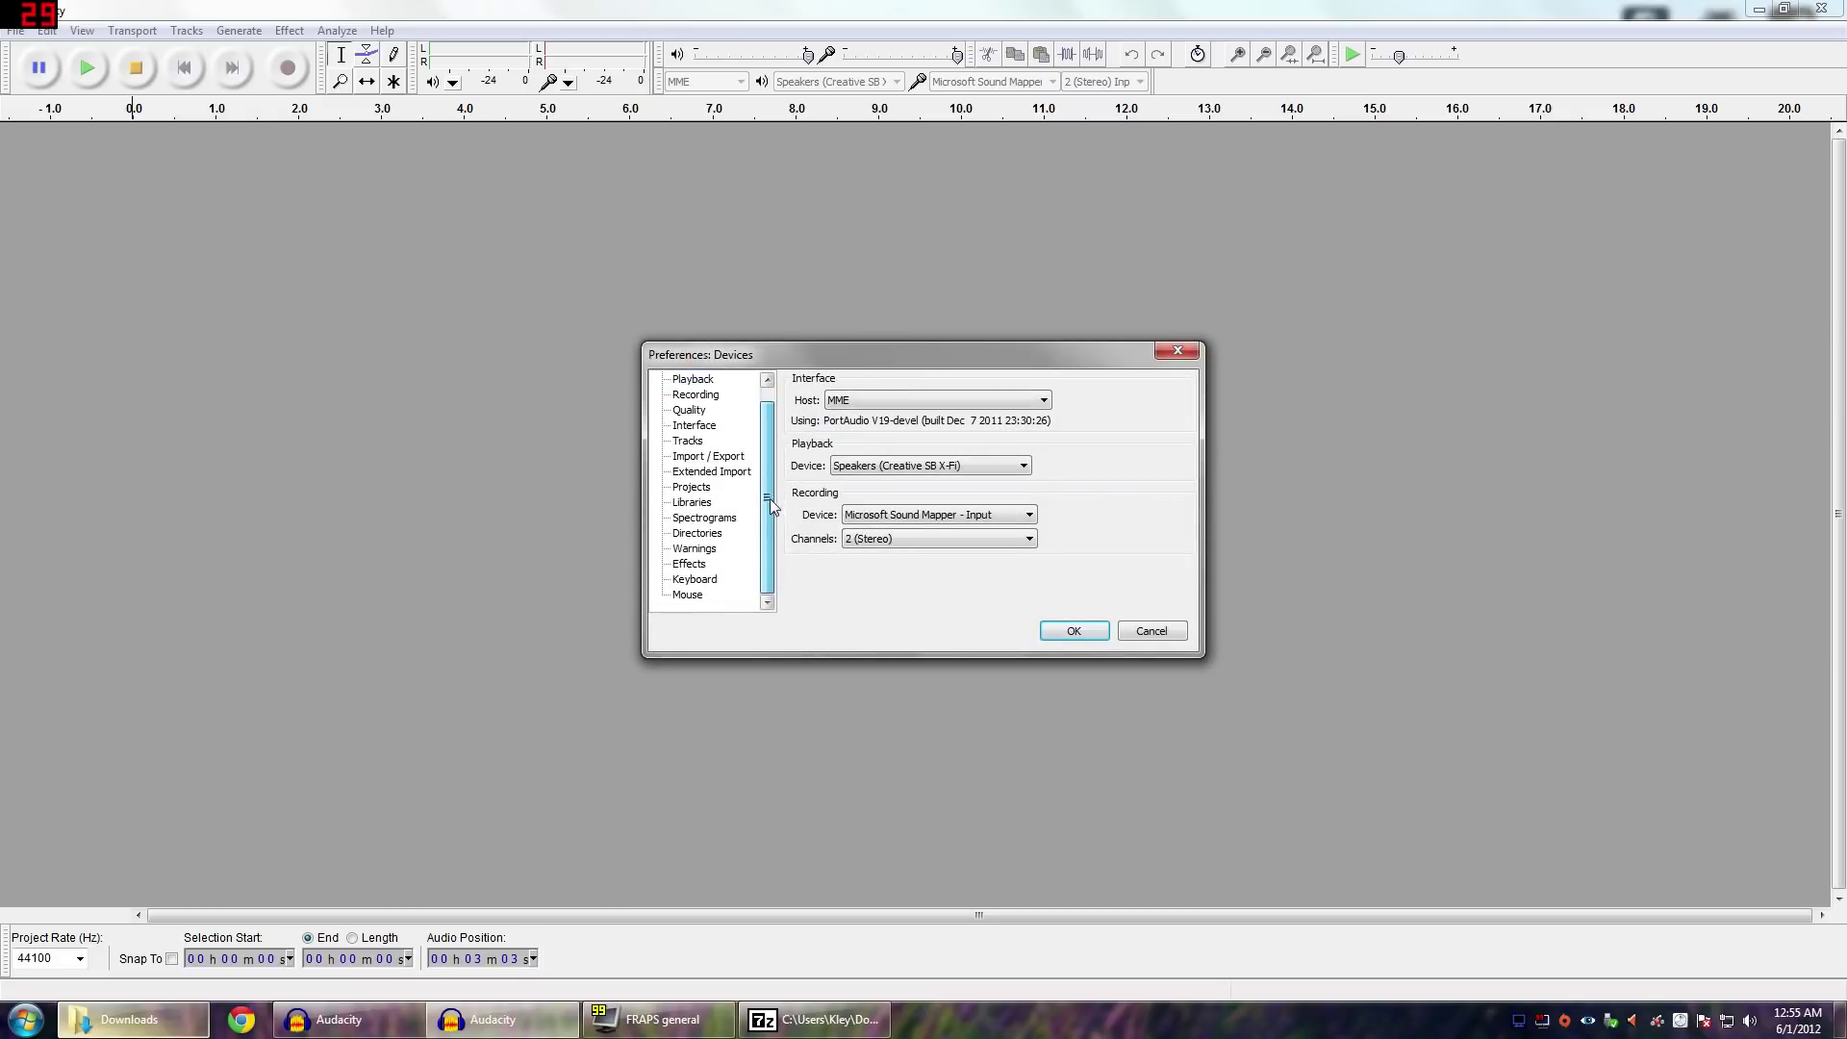
left_click(700, 566)
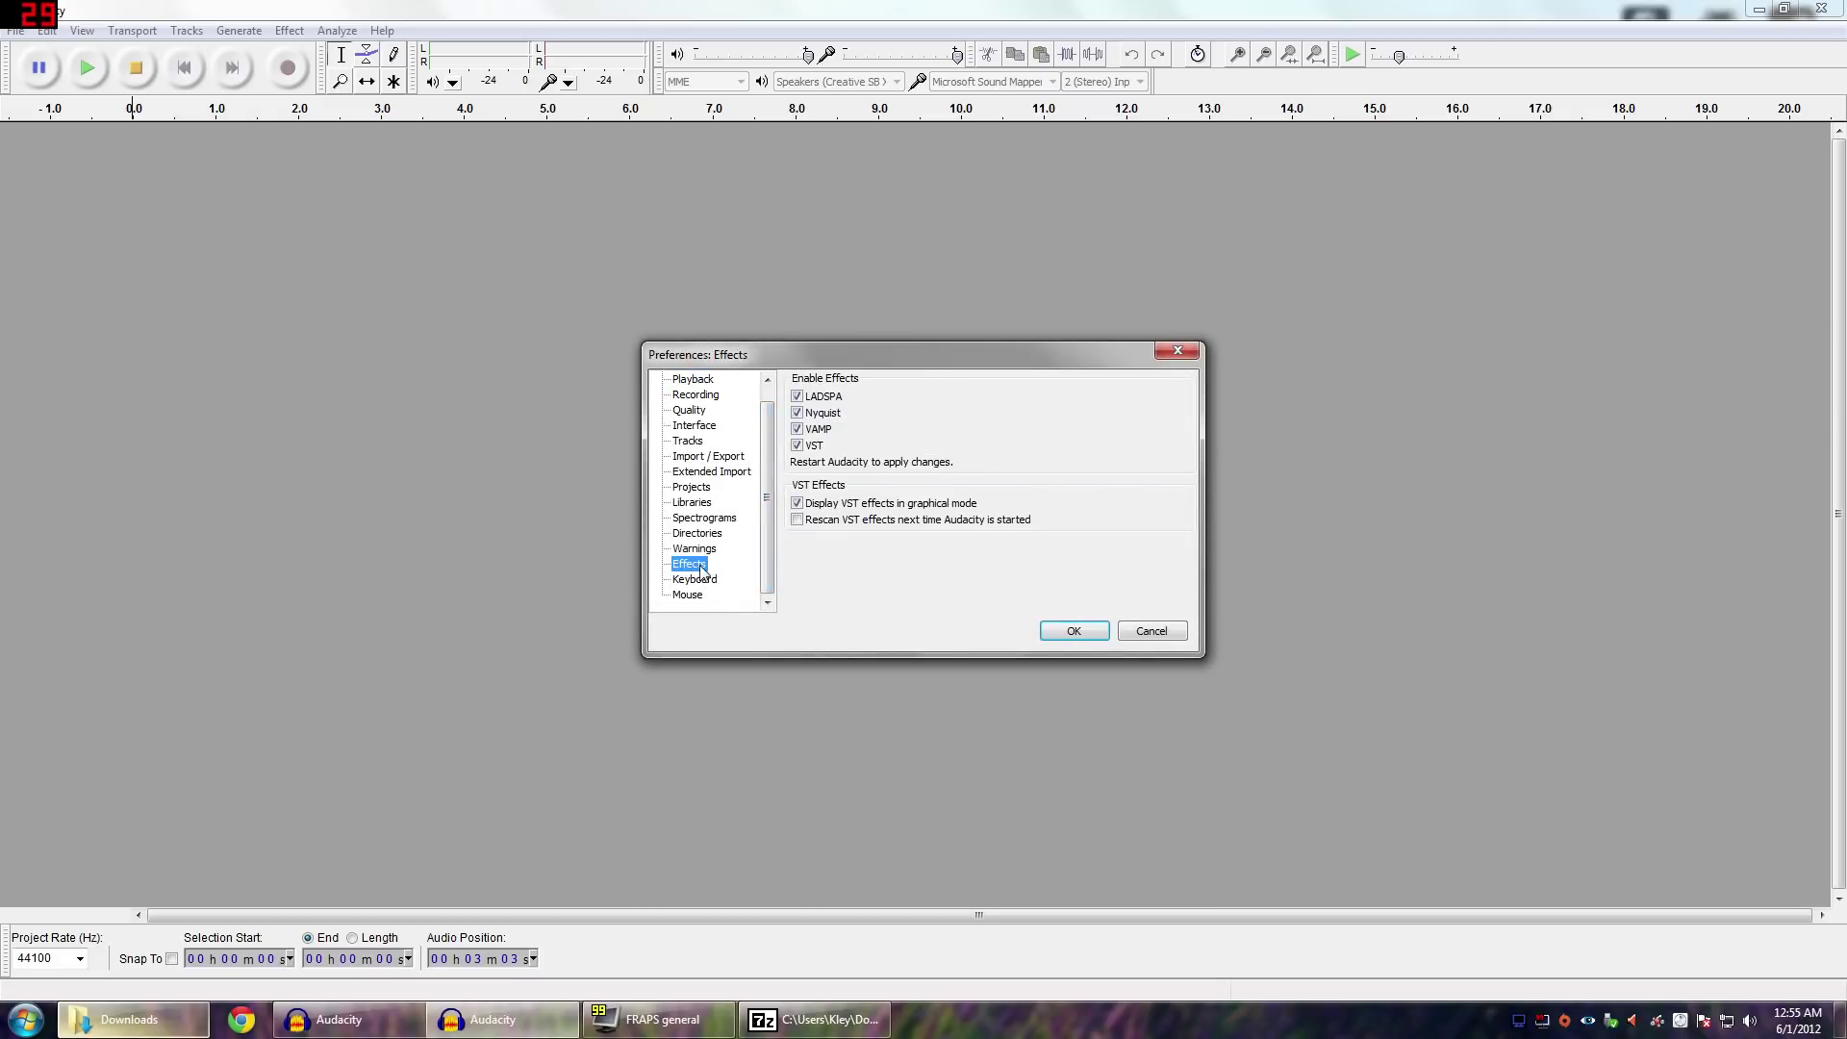
left_click(798, 520)
left_click(1079, 630)
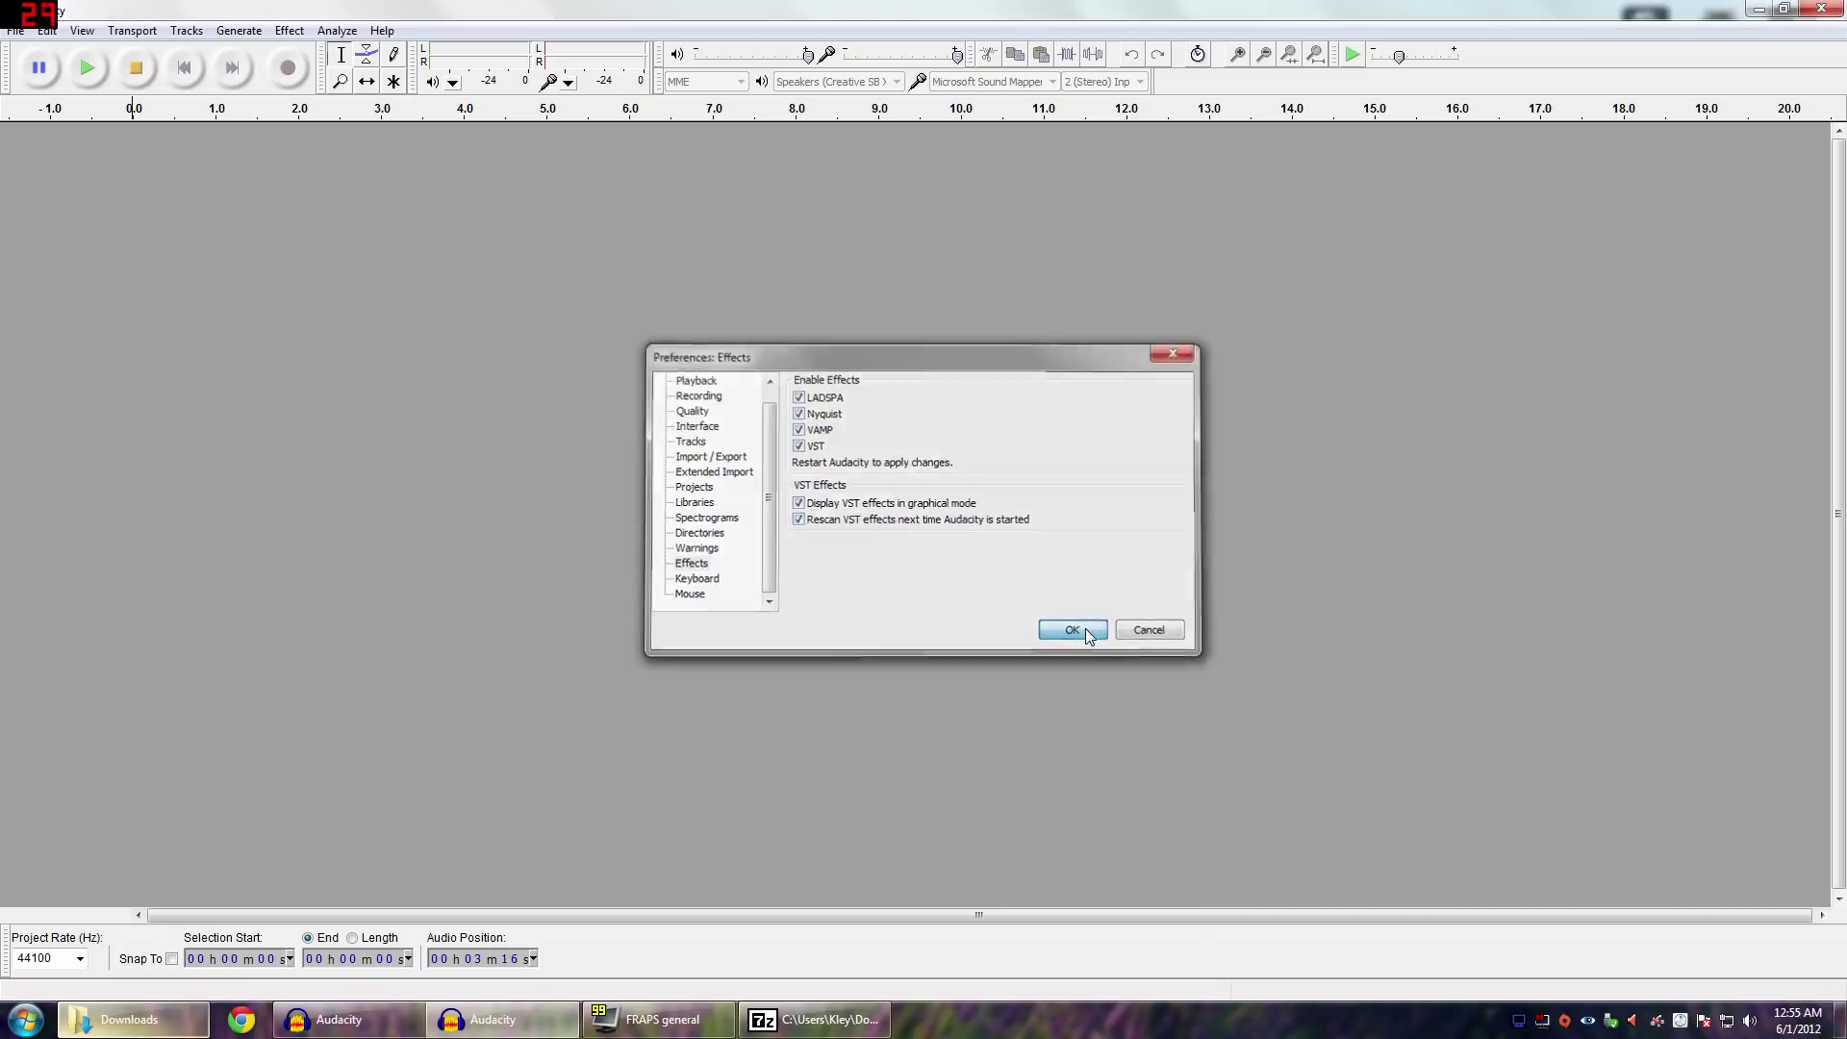
left_click(1821, 9)
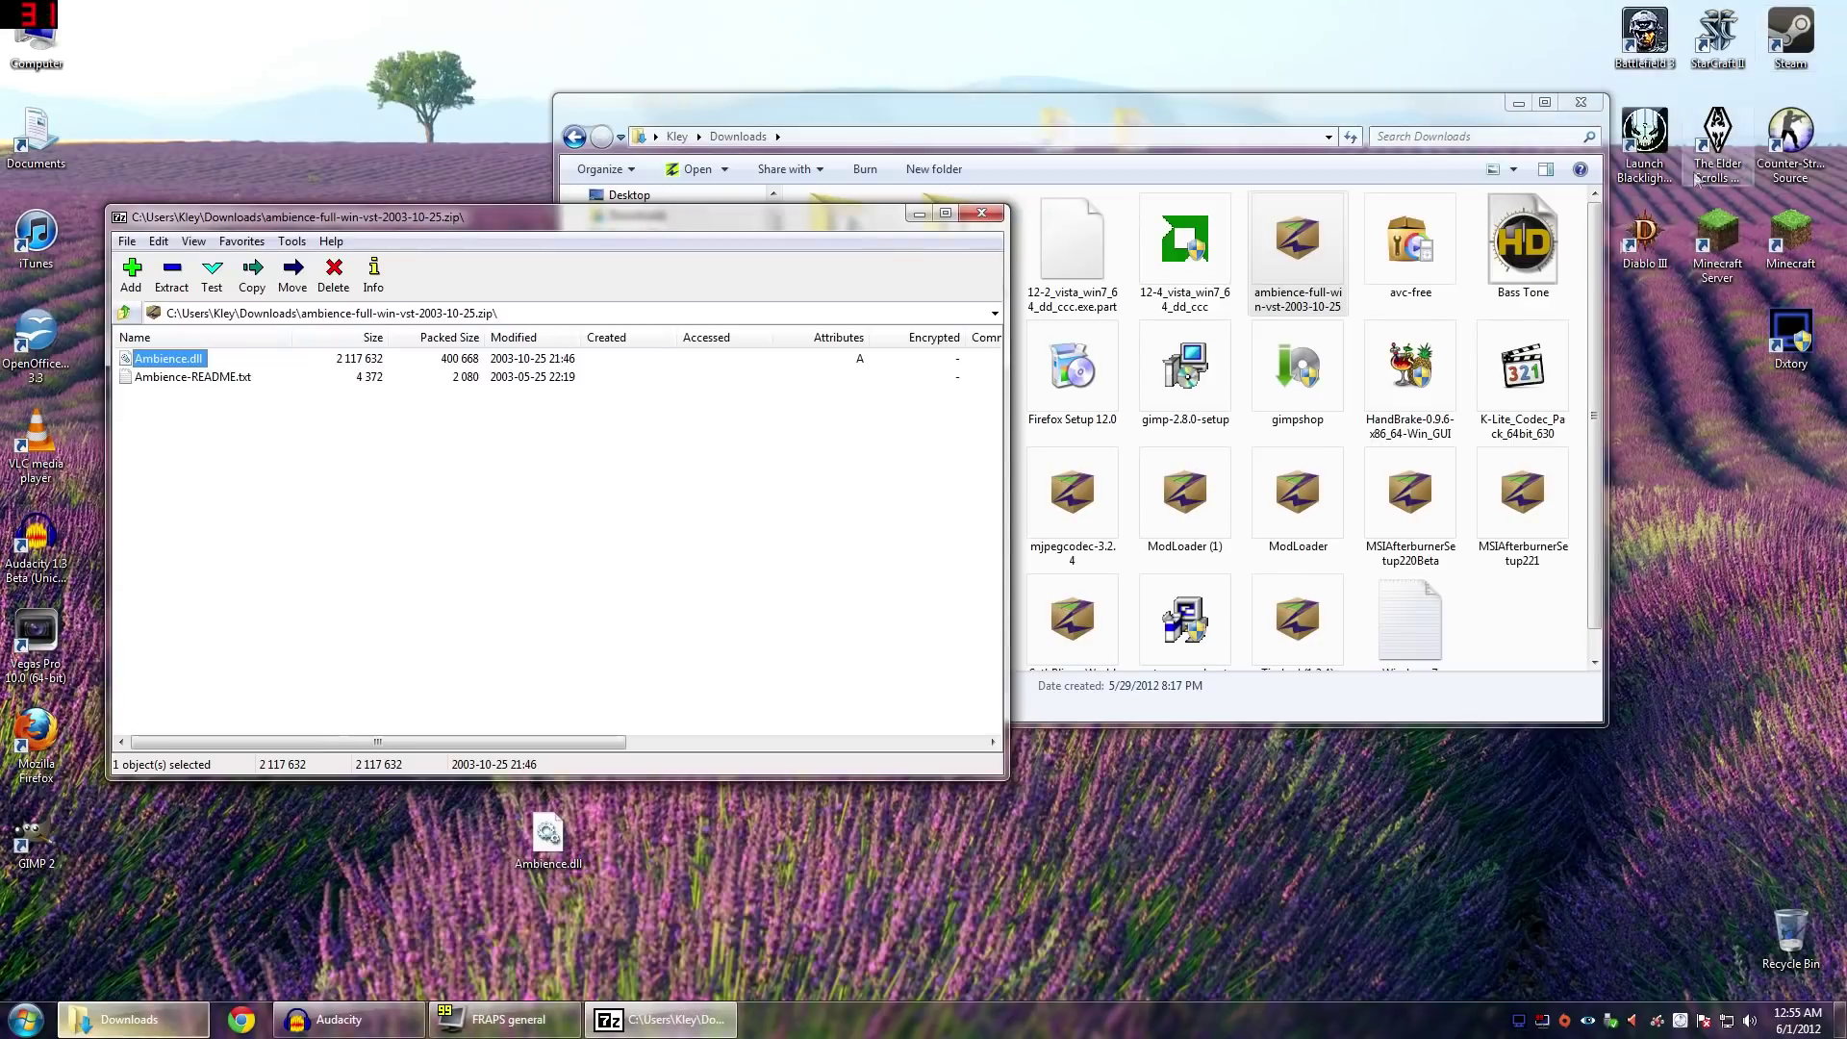
Relaunch Audacity from the desktop so it rescans VST effects and loads Ambience
double_click(38, 541)
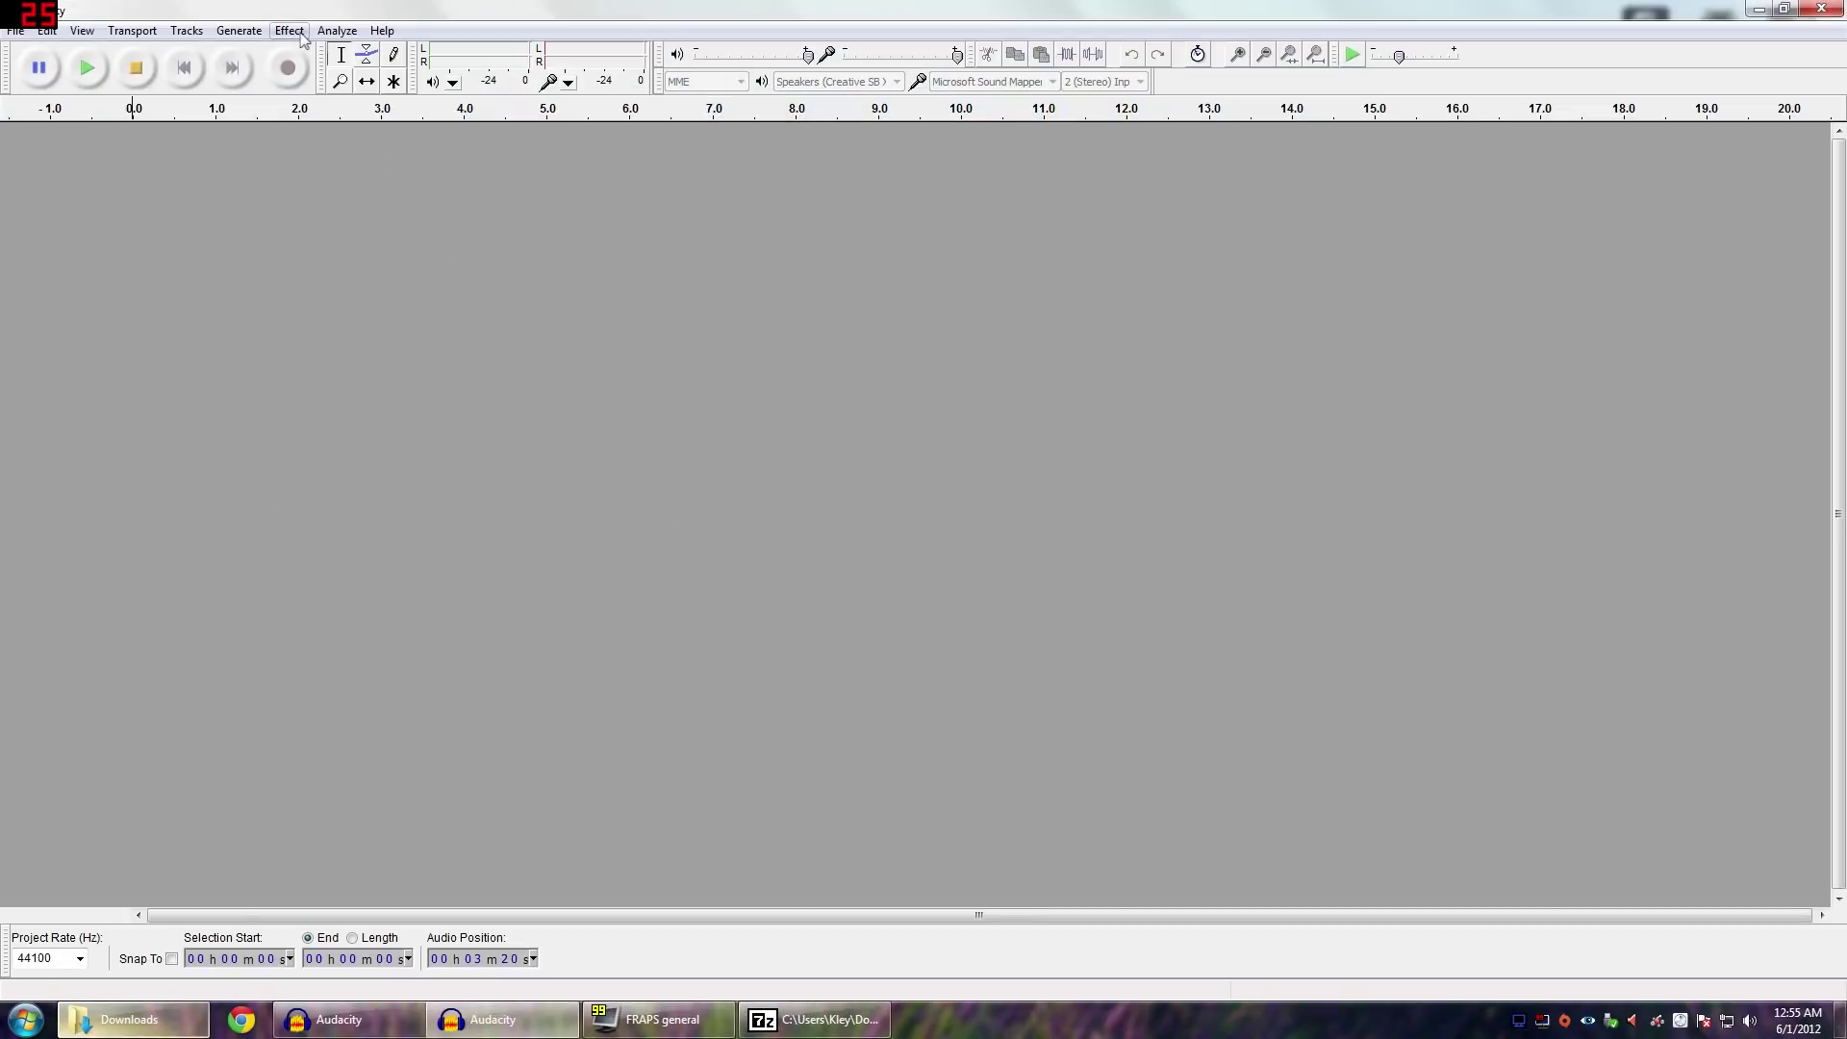